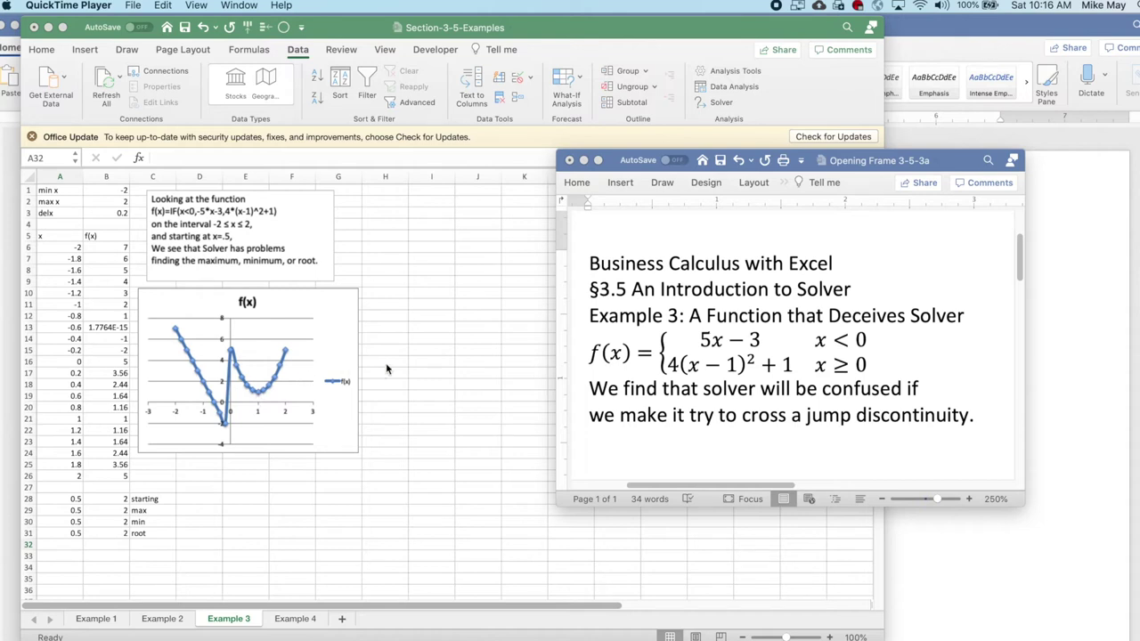
# - Run Solver to minimize B31 by changing A31 and keep the result, x ≈ 1 with f(x) = 1
pyautogui.click(98, 509)
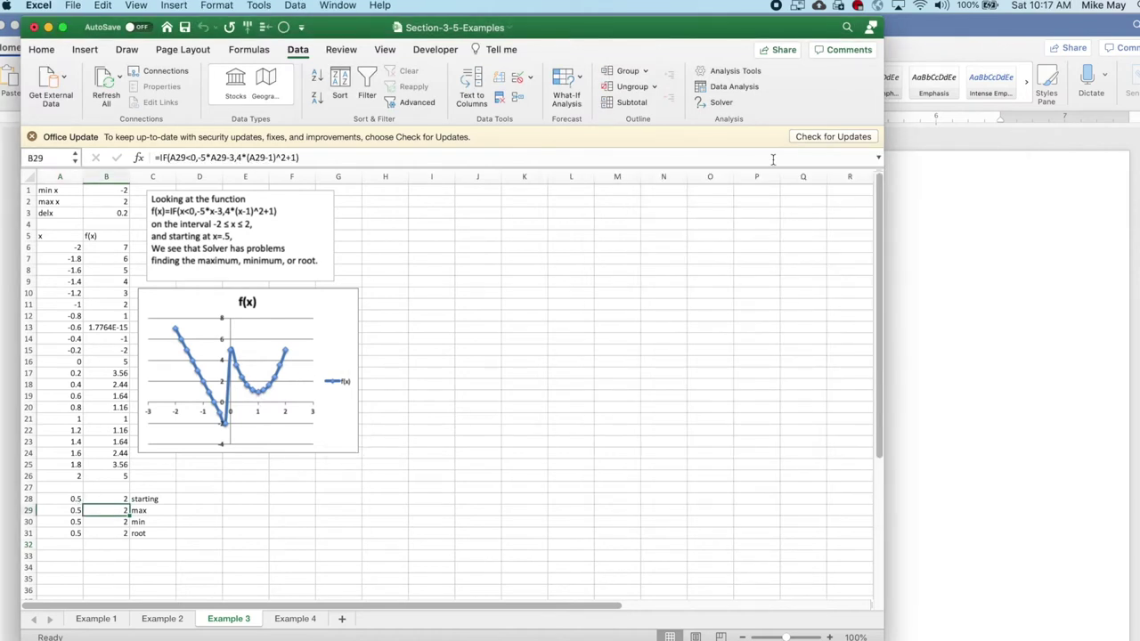
pyautogui.click(718, 102)
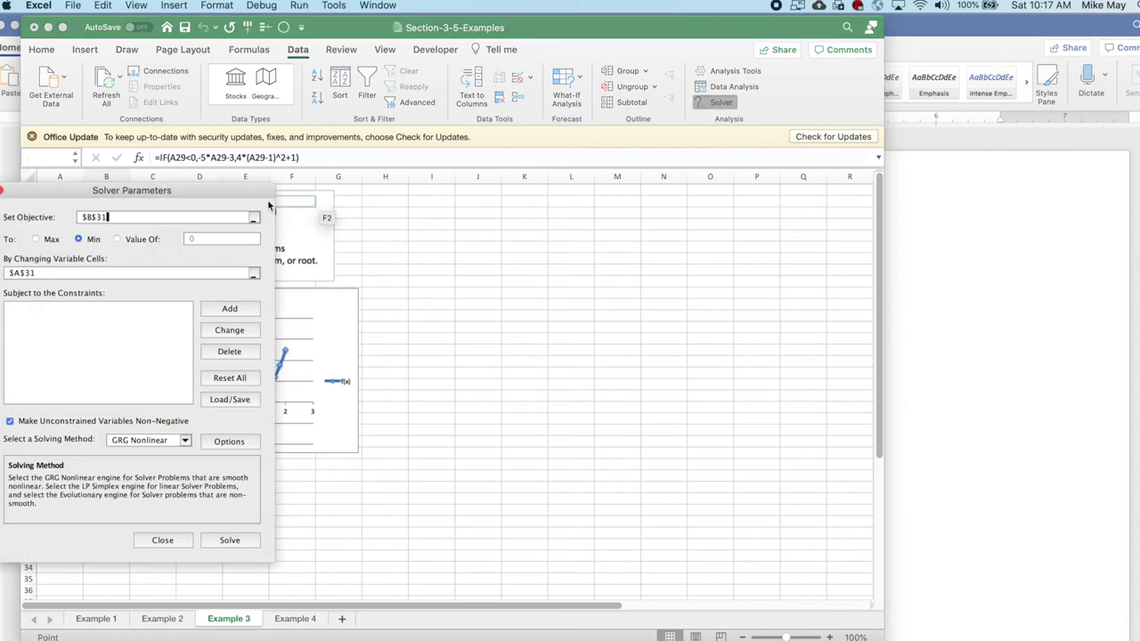
pyautogui.moveTo(210, 188); pyautogui.dragTo(611, 223)
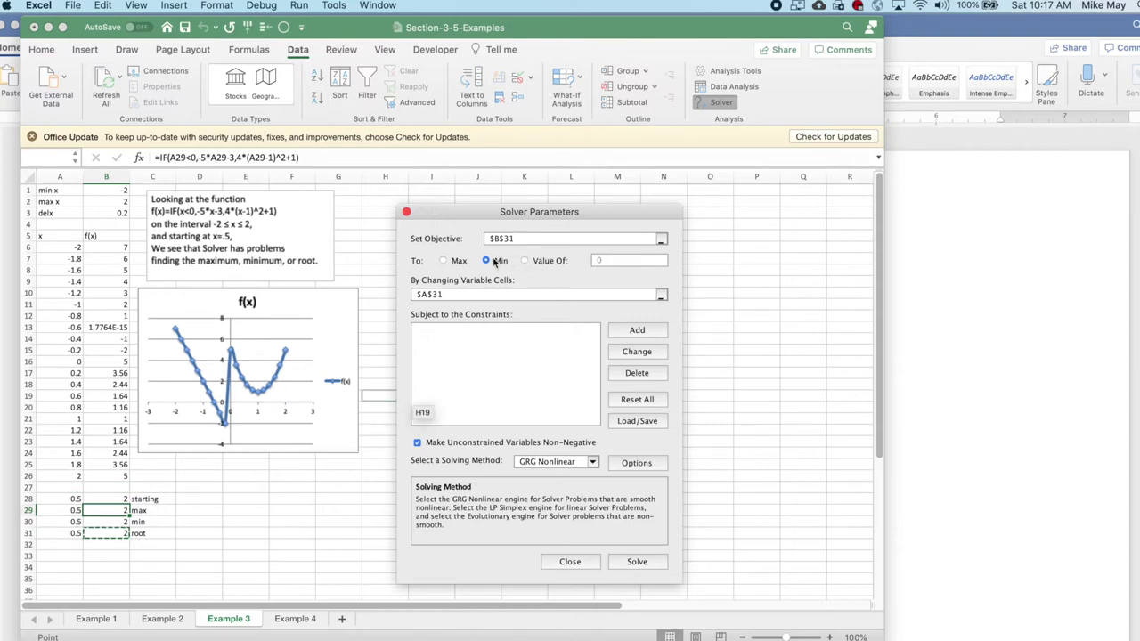
pyautogui.click(631, 562)
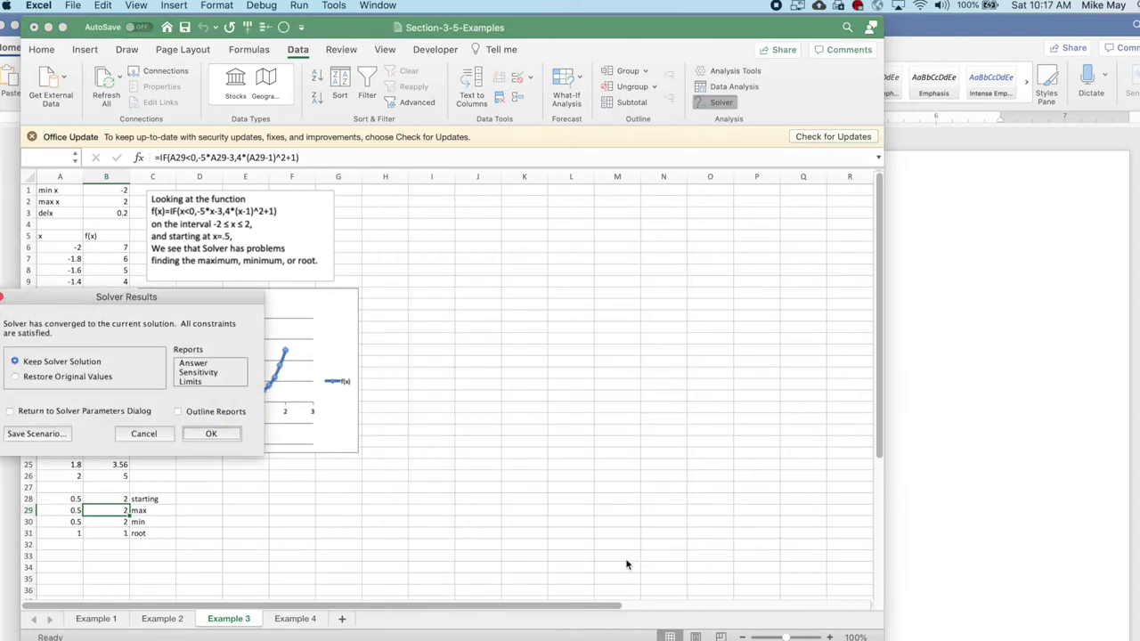
pyautogui.click(201, 434)
# - Enter 0.5 as the x value in A31
pyautogui.click(62, 534)
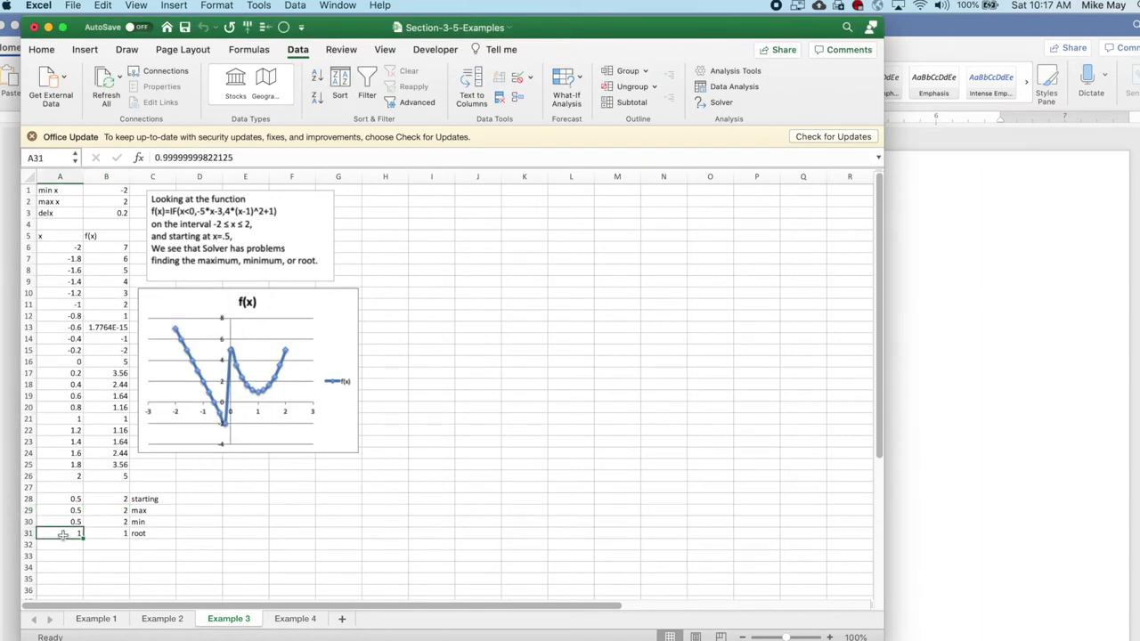
pyautogui.write('.5')
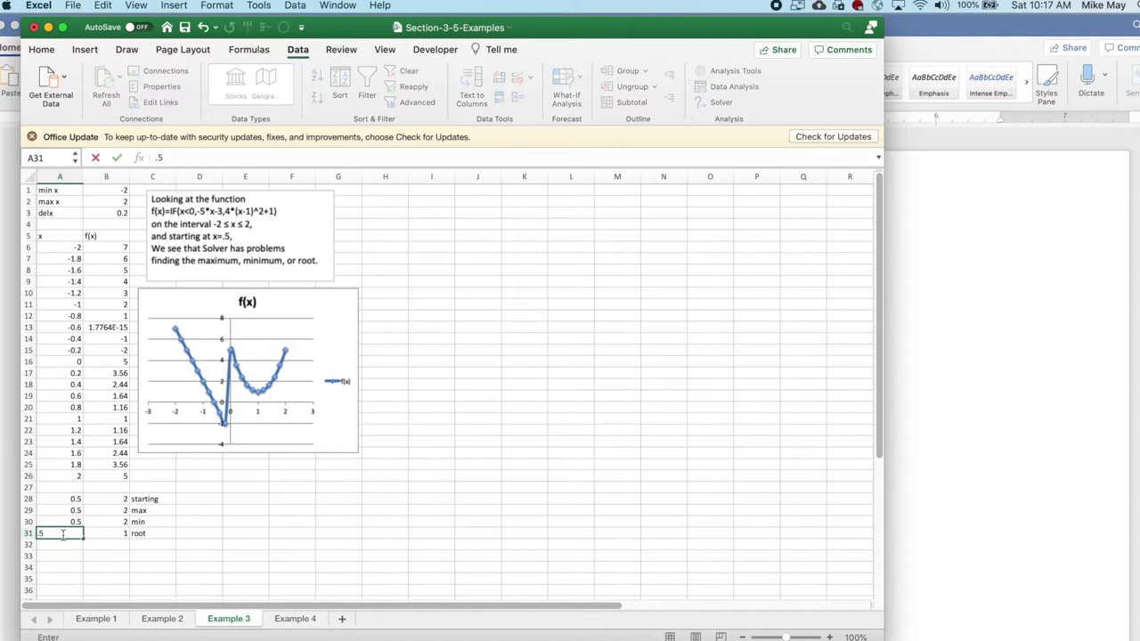
pyautogui.press('Return')
# - Run Solver with a target value of 0 for f(x); it reports no feasible solution
pyautogui.click(718, 102)
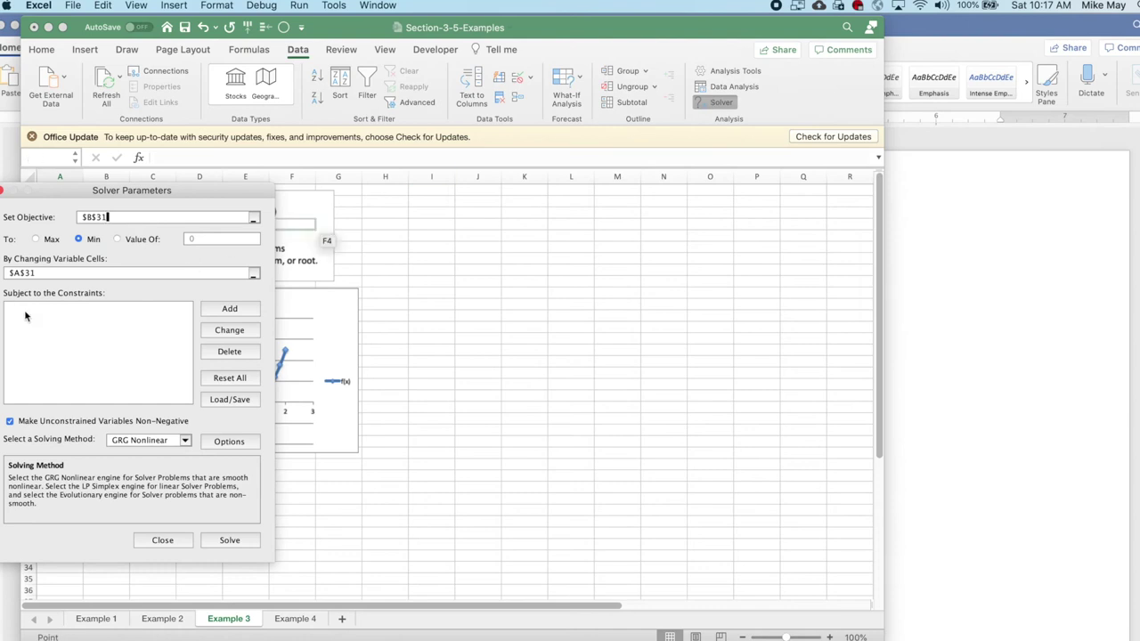
pyautogui.click(119, 239)
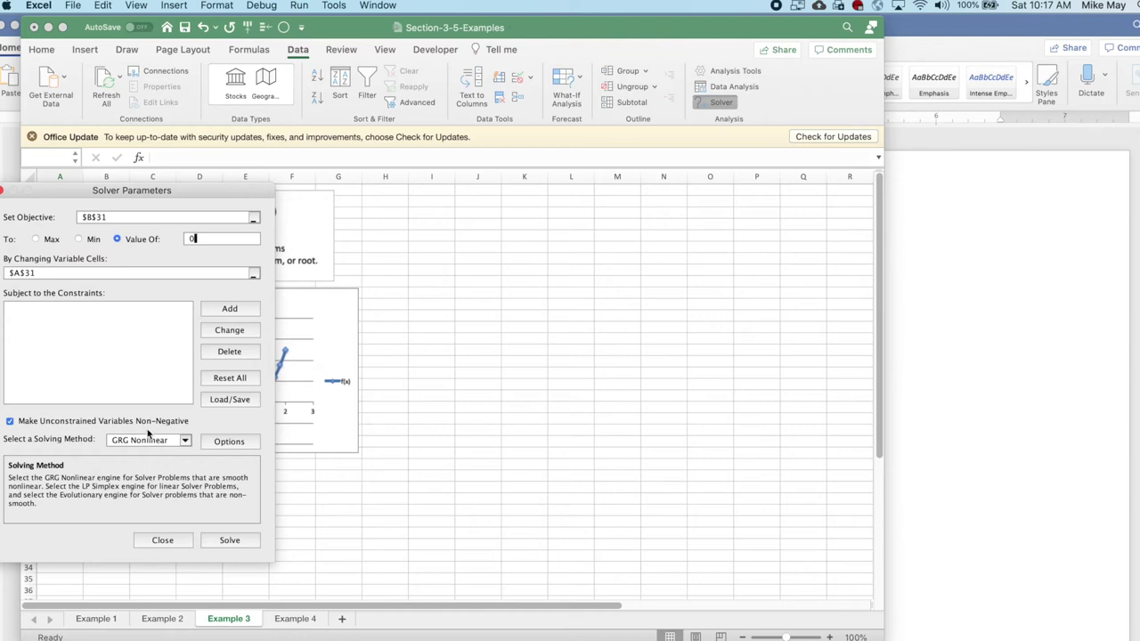
pyautogui.click(219, 541)
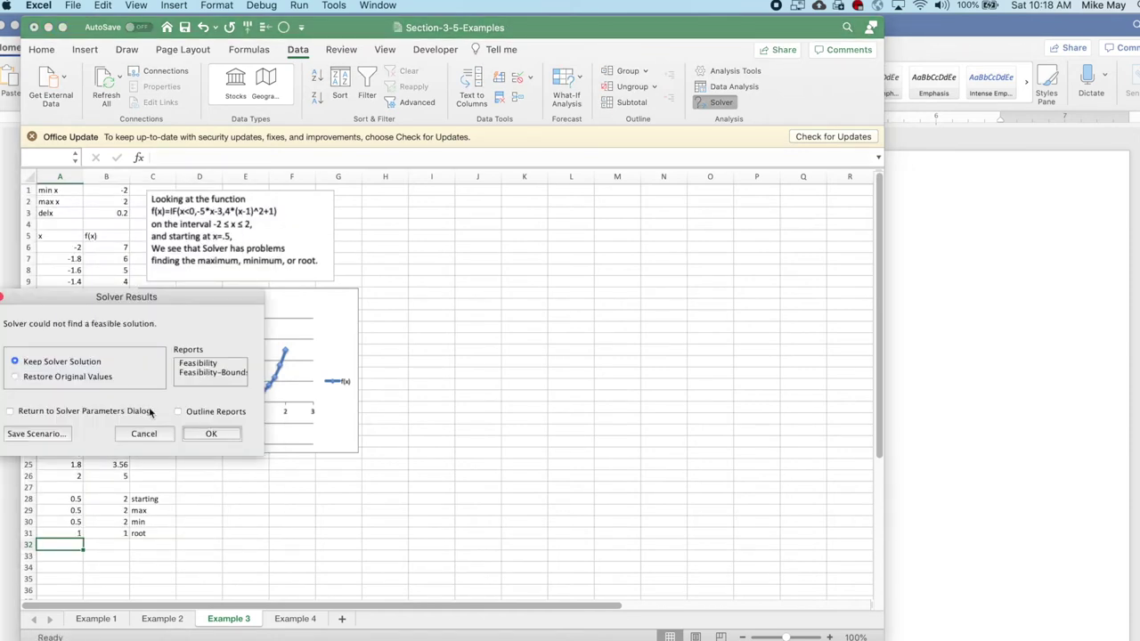
pyautogui.moveTo(192, 294); pyautogui.dragTo(594, 281)
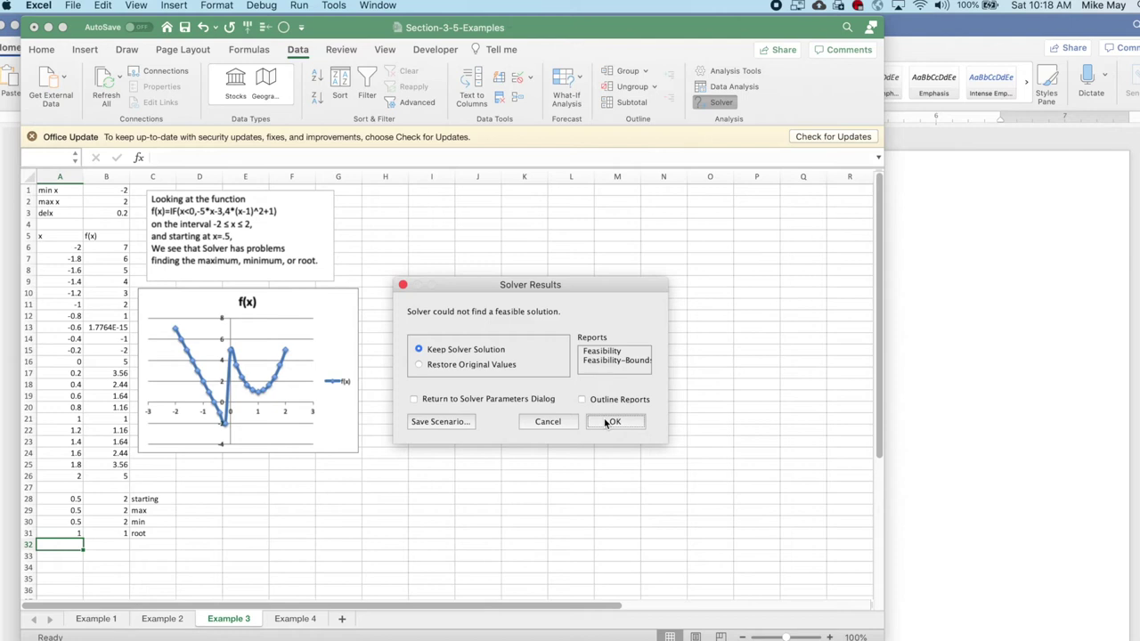
# - Discard the failed root result, then maximize f(x) with Solver and keep x = 0, f(x) = 5
pyautogui.click(539, 421)
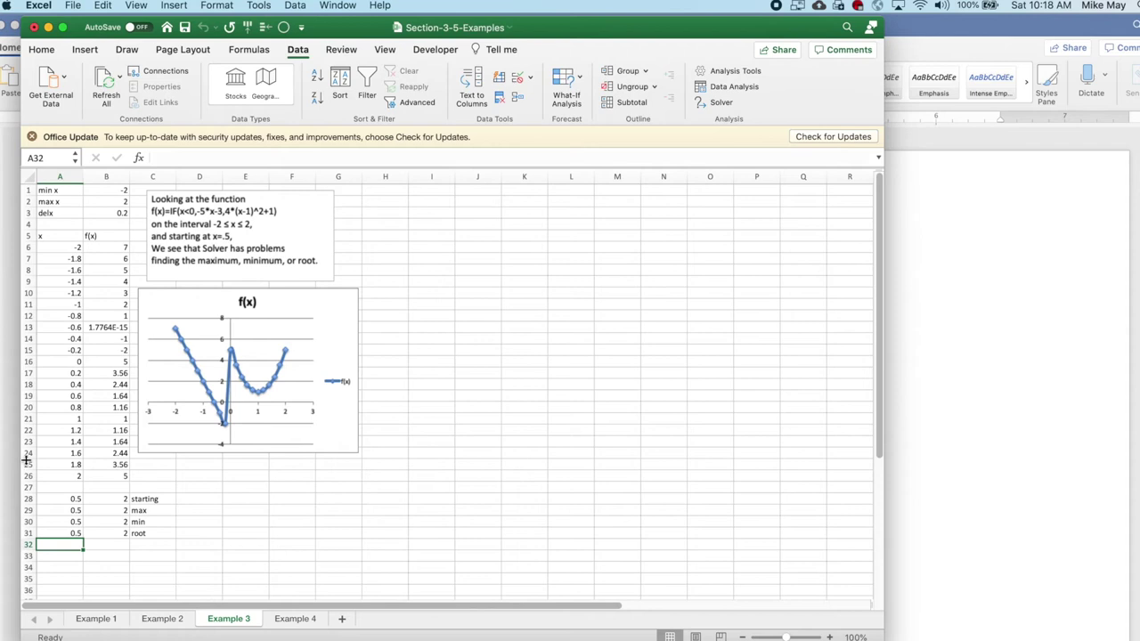
pyautogui.click(717, 102)
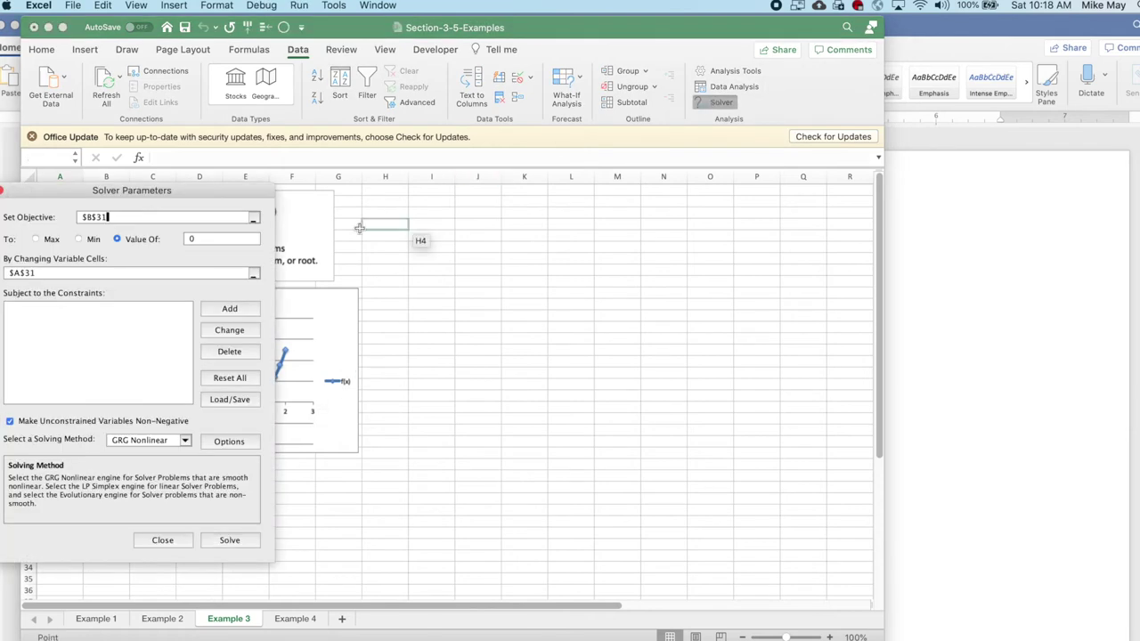
pyautogui.click(35, 239)
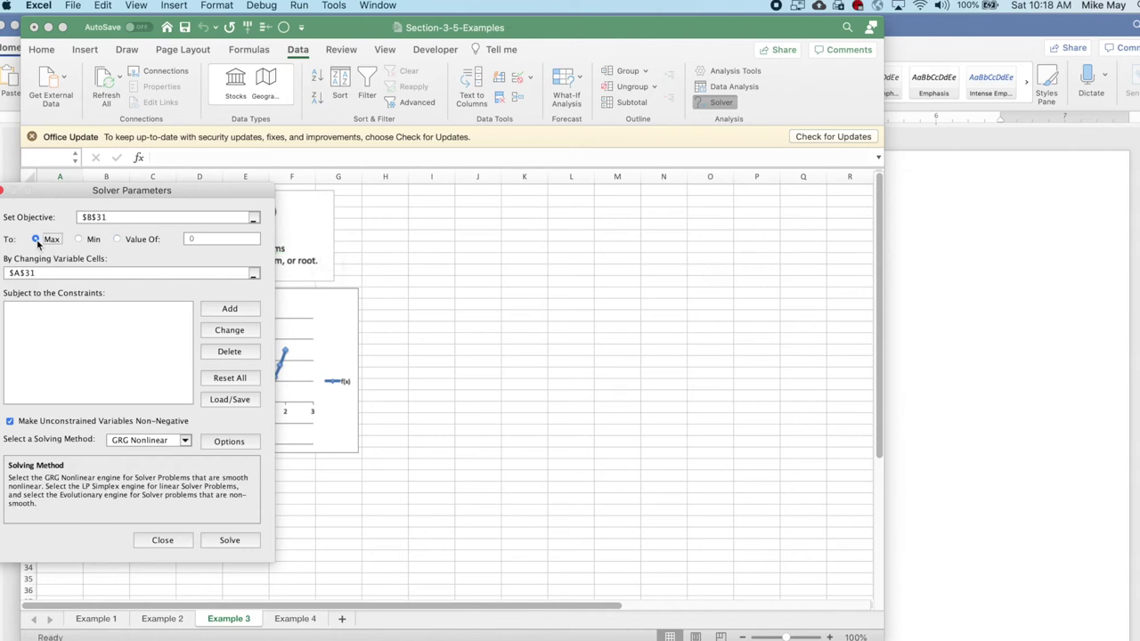
pyautogui.click(216, 542)
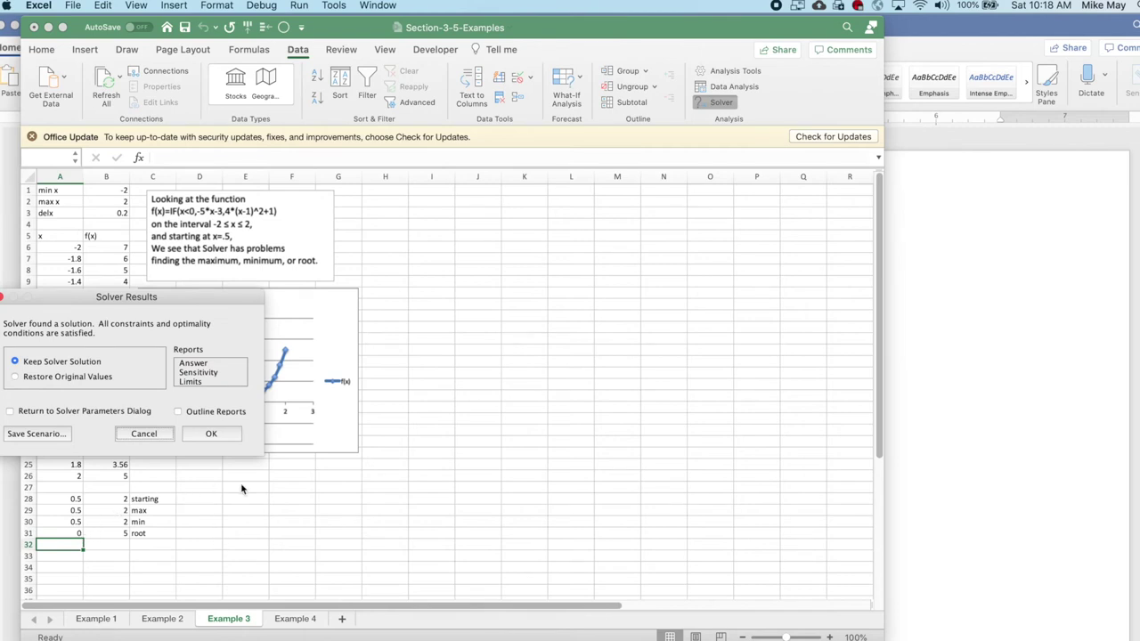
pyautogui.moveTo(170, 294); pyautogui.dragTo(614, 323)
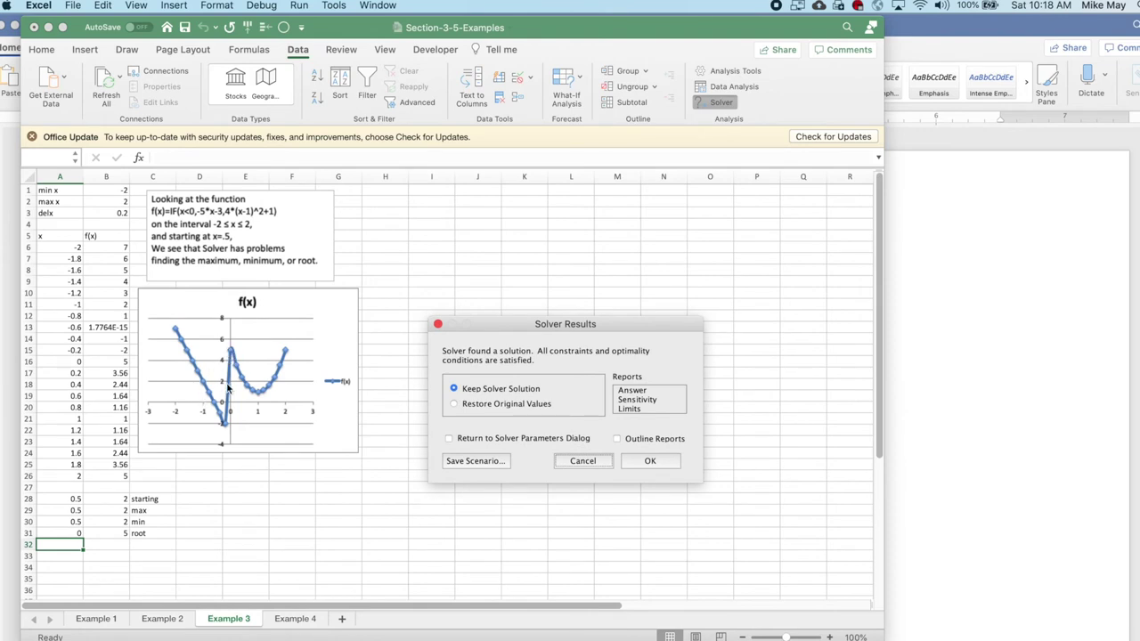
pyautogui.click(649, 462)
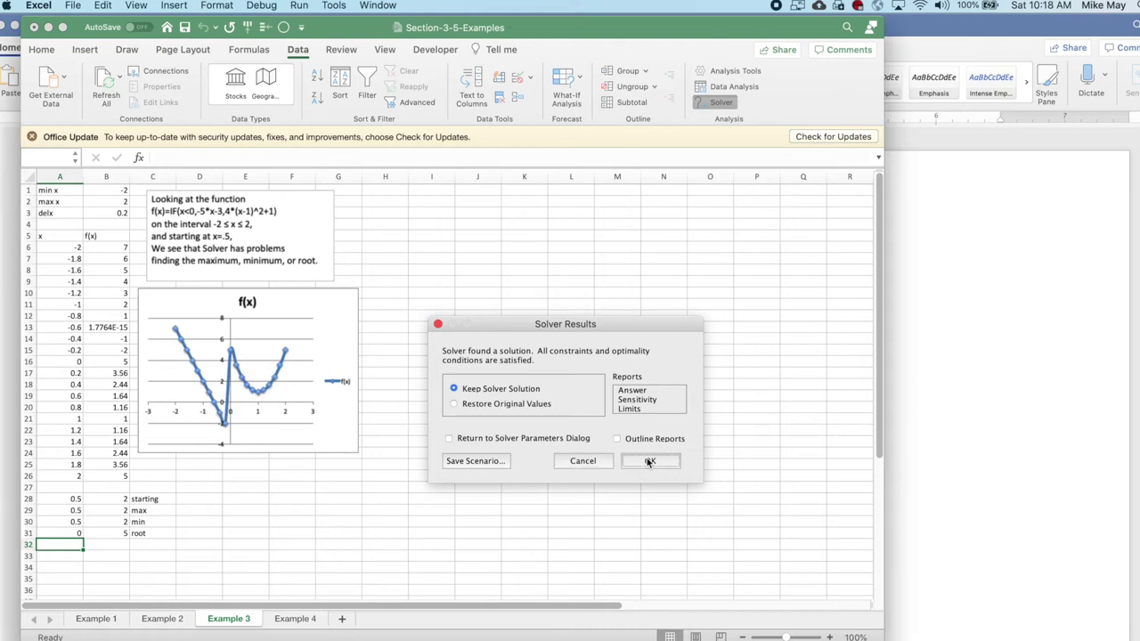
# - Set the starting x in A28 and the root row's x in A31 to -1
pyautogui.click(58, 499)
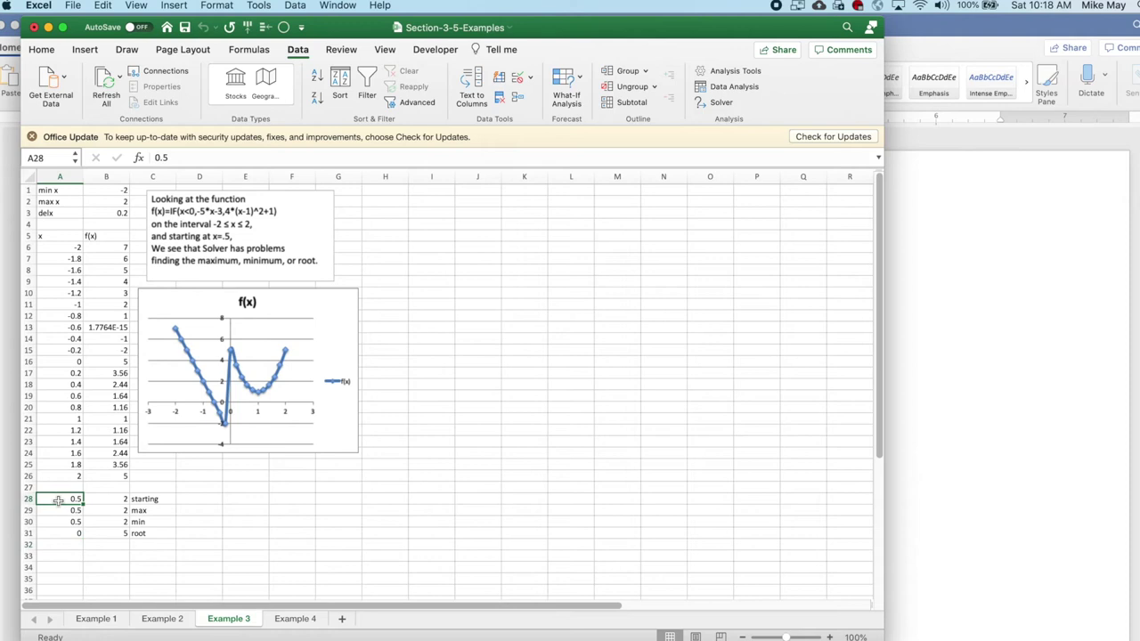
pyautogui.write('-1')
pyautogui.press('Return')
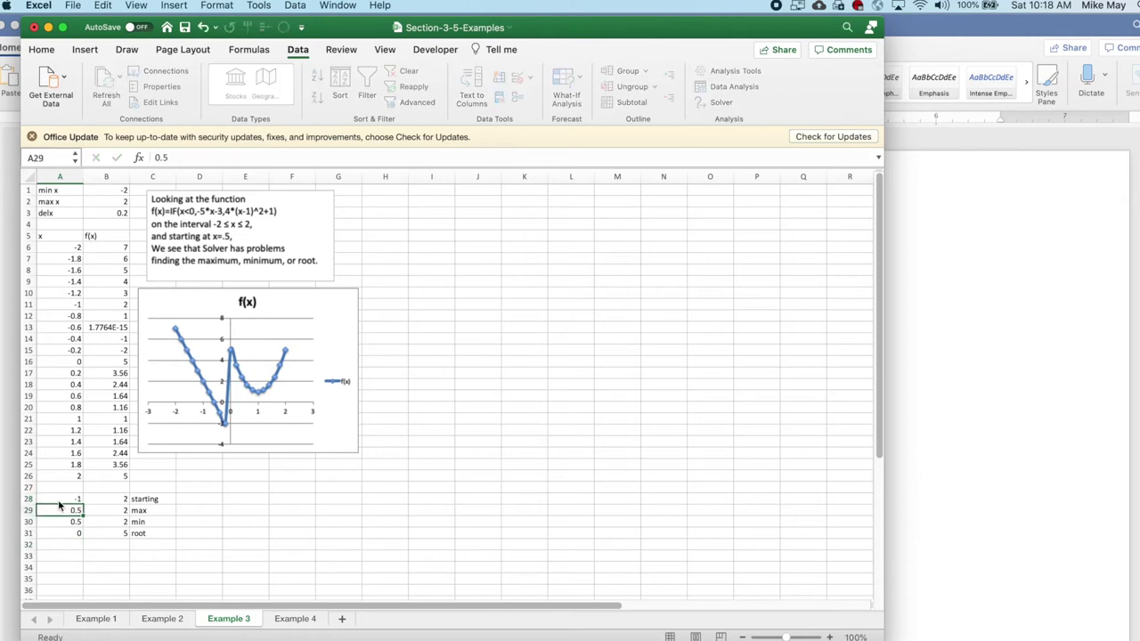
pyautogui.click(63, 532)
pyautogui.write('-1')
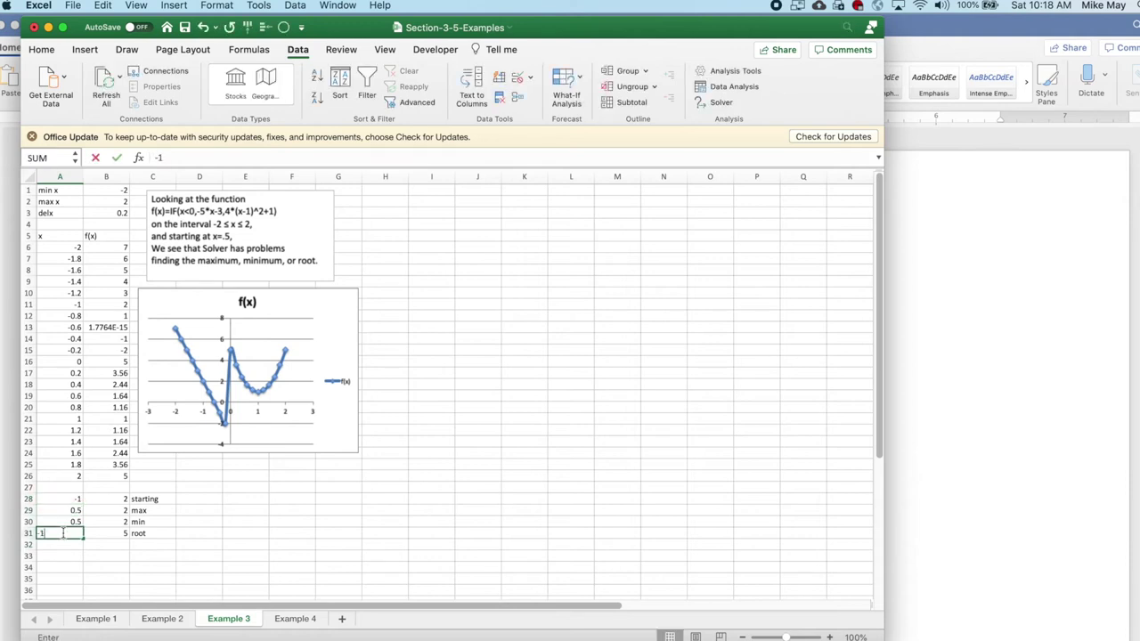
pyautogui.press('Return')
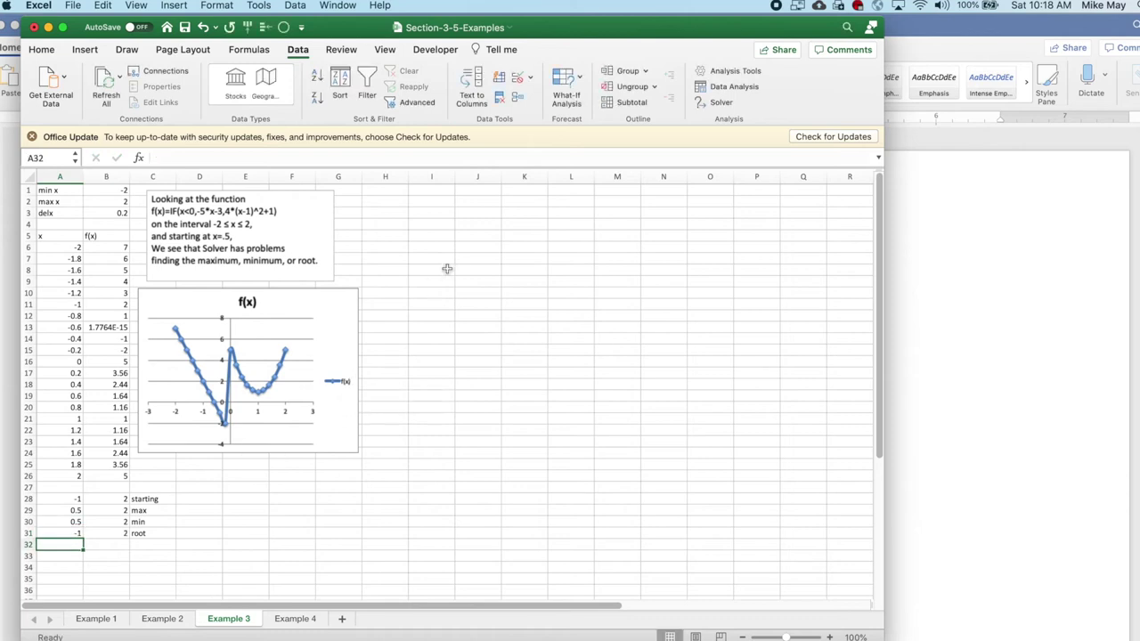
# - Minimize f(x) with Solver and keep the solution, x = 1 with f(x) = 1
pyautogui.click(717, 106)
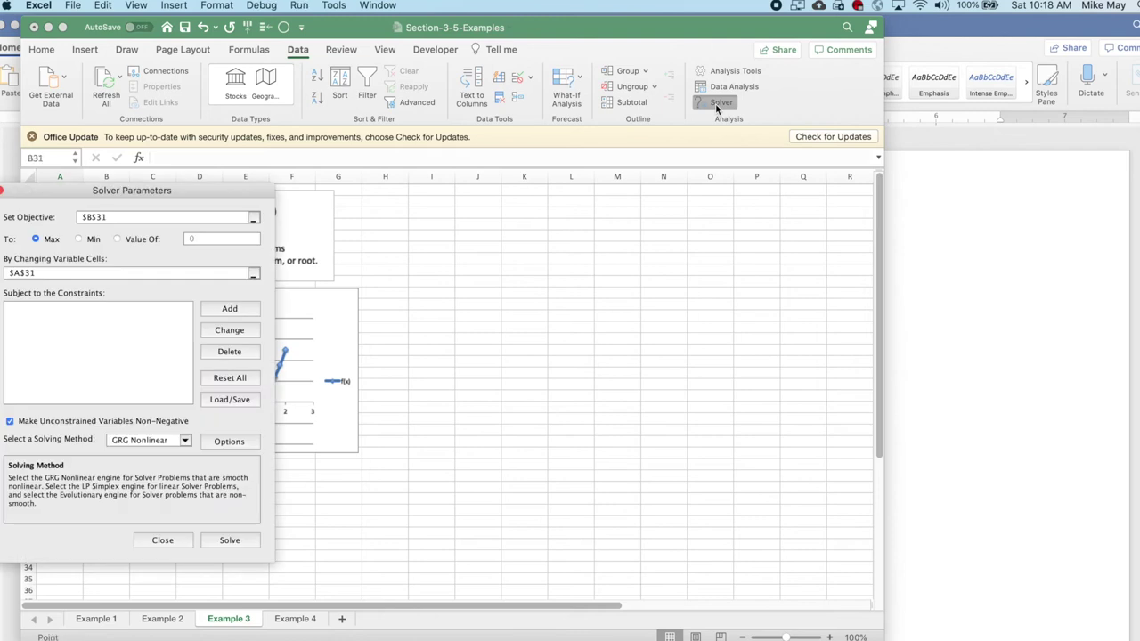
pyautogui.moveTo(178, 191); pyautogui.dragTo(589, 192)
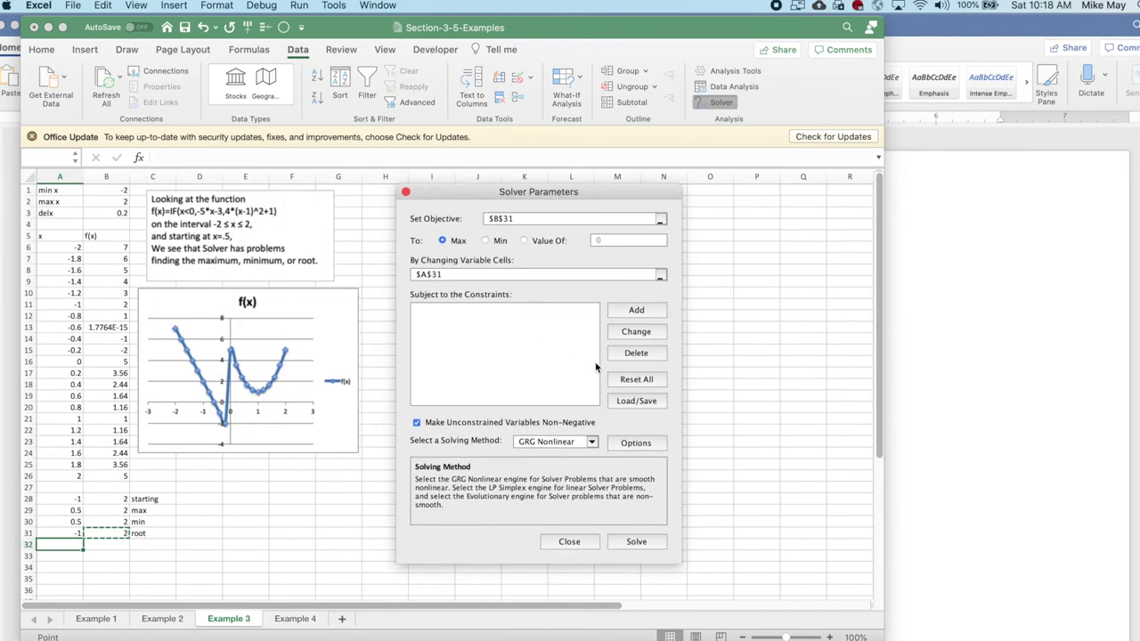
pyautogui.click(485, 241)
pyautogui.click(635, 542)
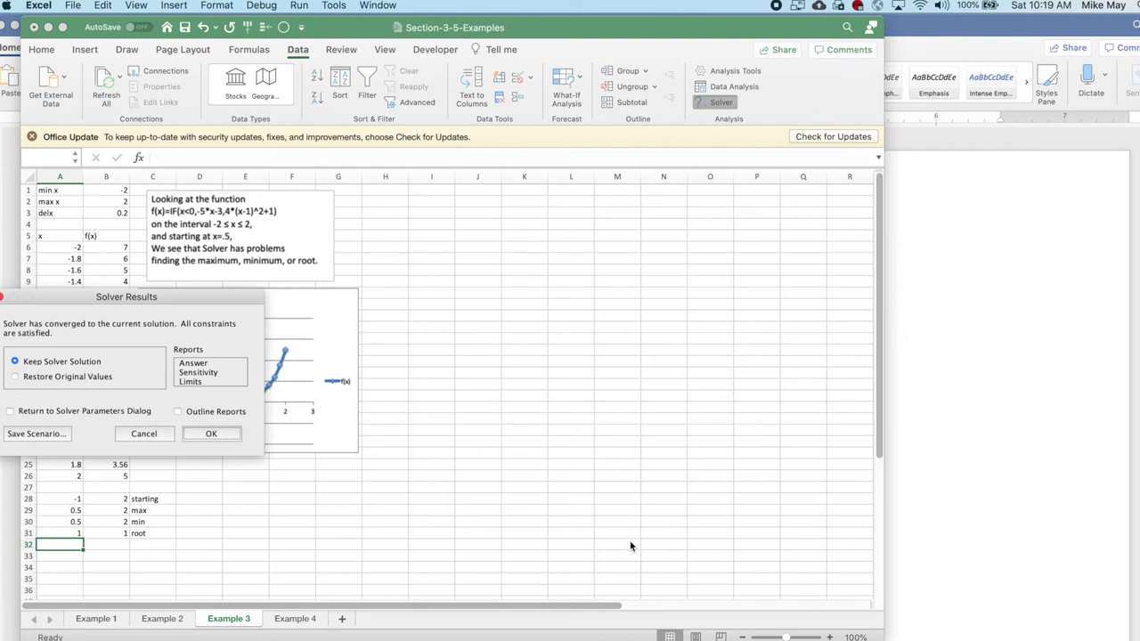
pyautogui.click(205, 434)
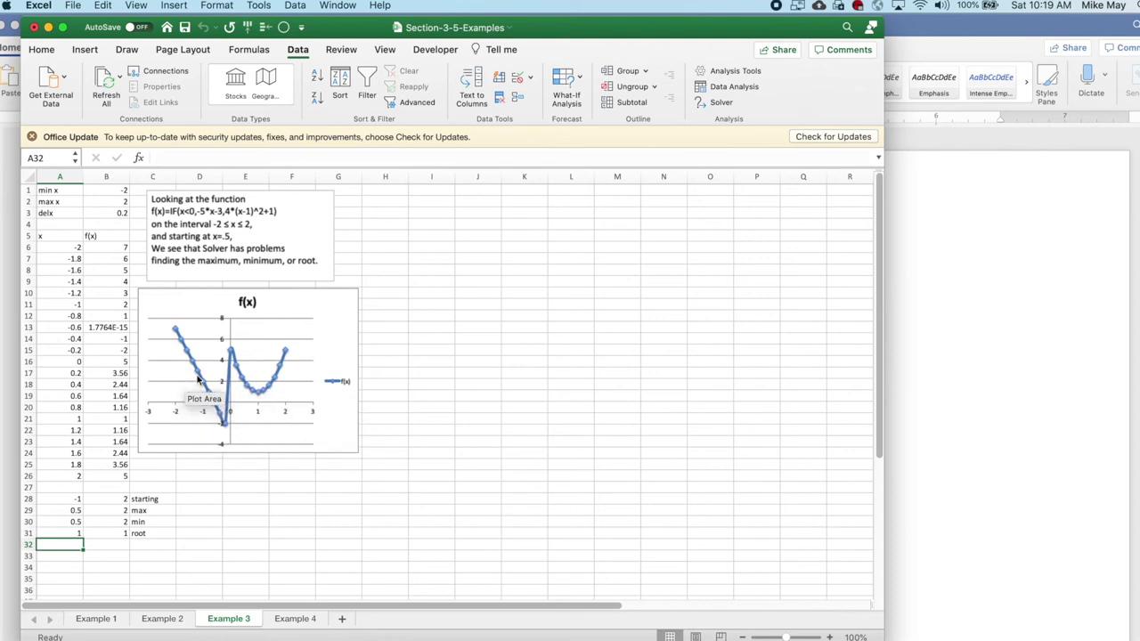
pyautogui.moveTo(226, 428)
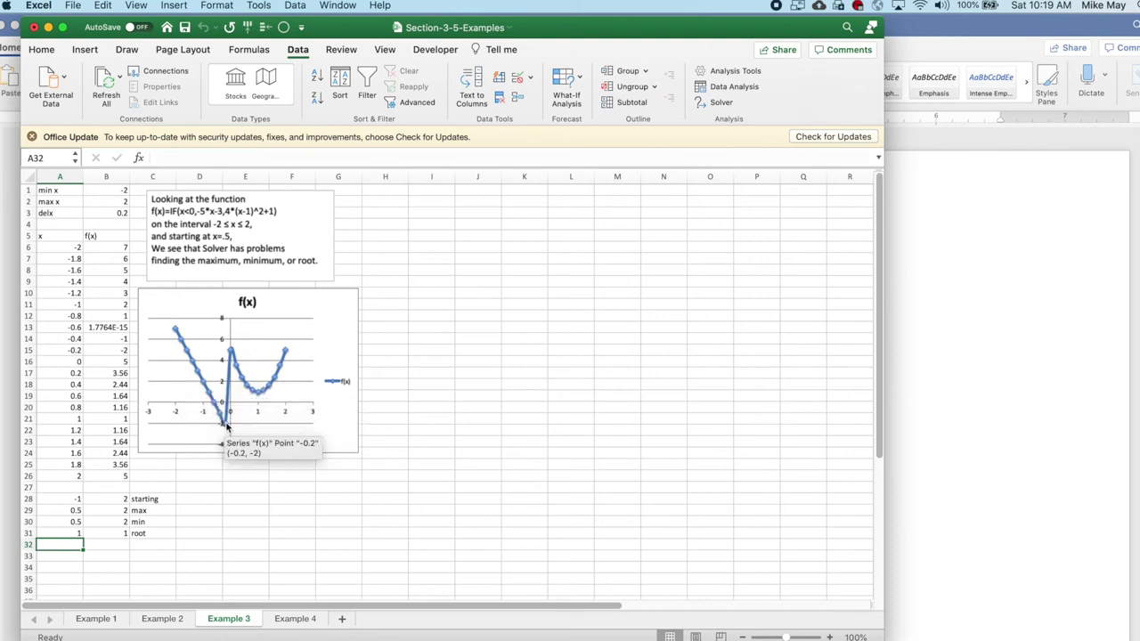
pyautogui.moveTo(230, 355)
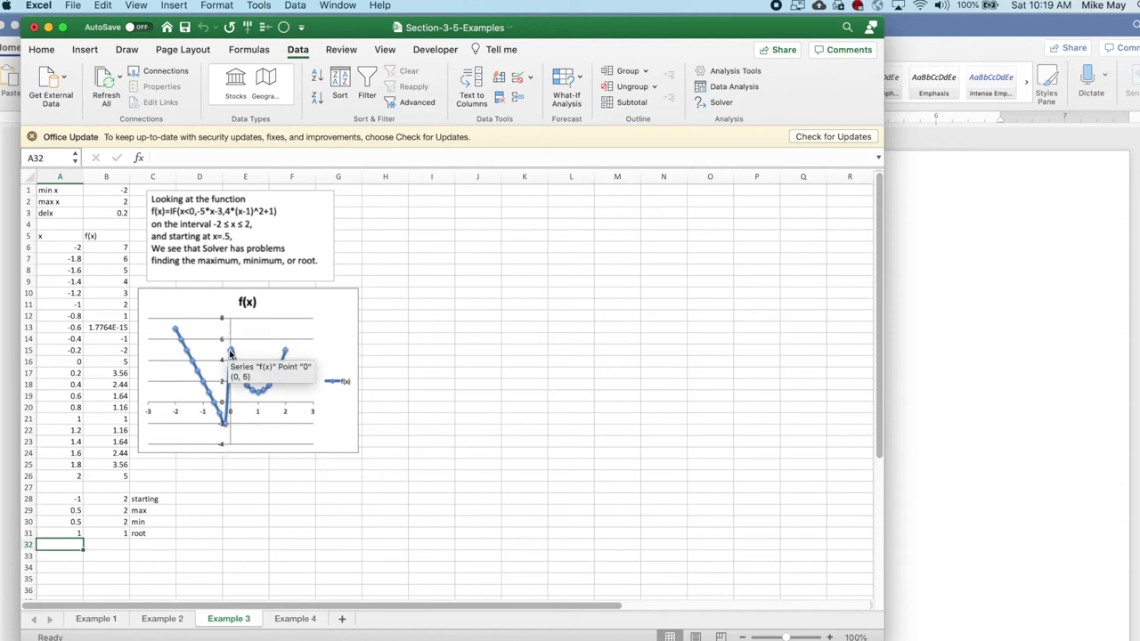
pyautogui.moveTo(261, 397)
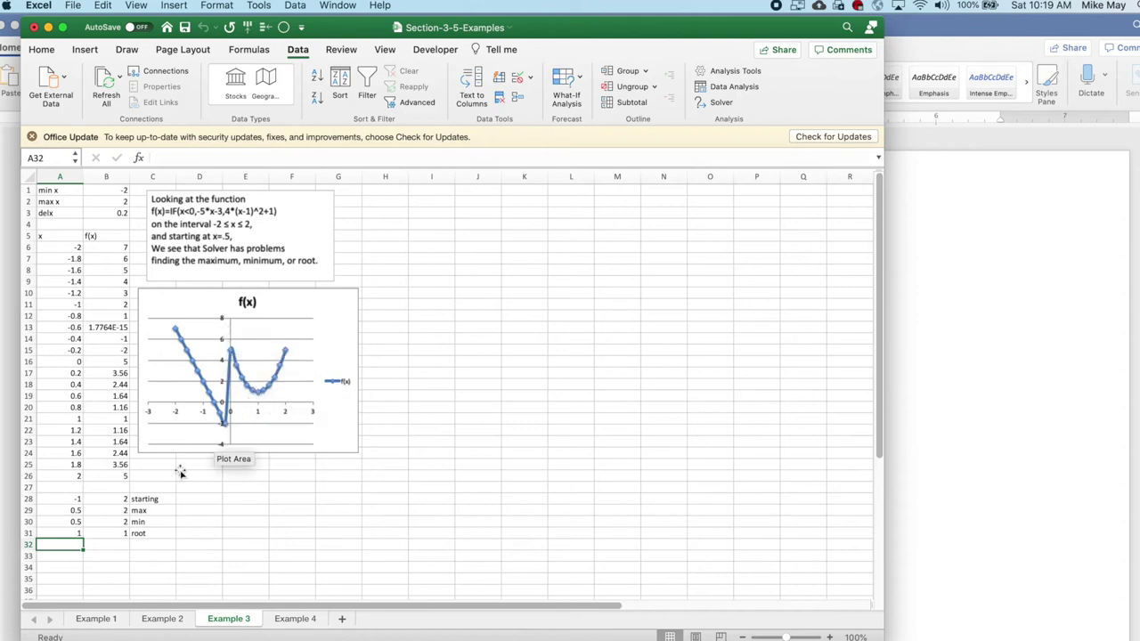
# - Reset the root row's x in A31 to -1
pyautogui.click(68, 533)
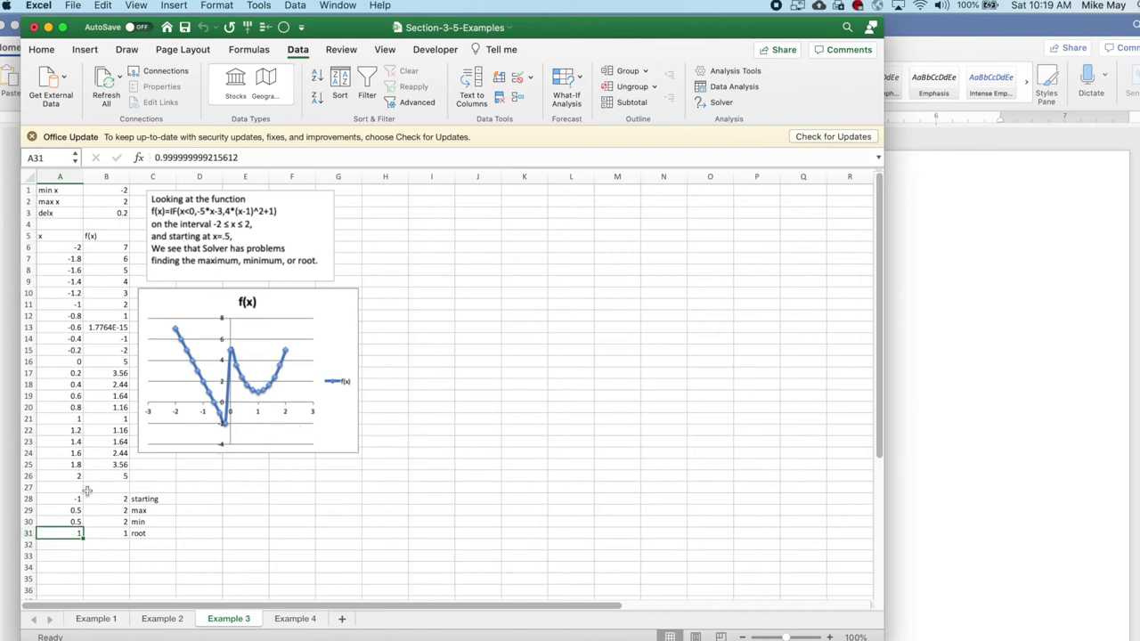
pyautogui.write('-1')
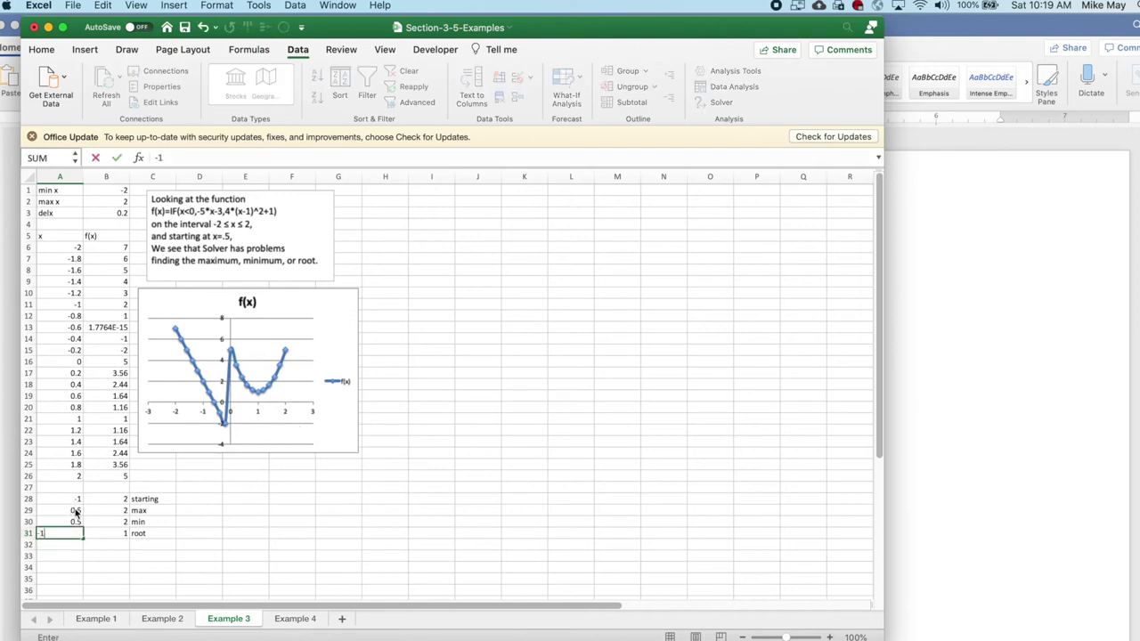
pyautogui.press('Return')
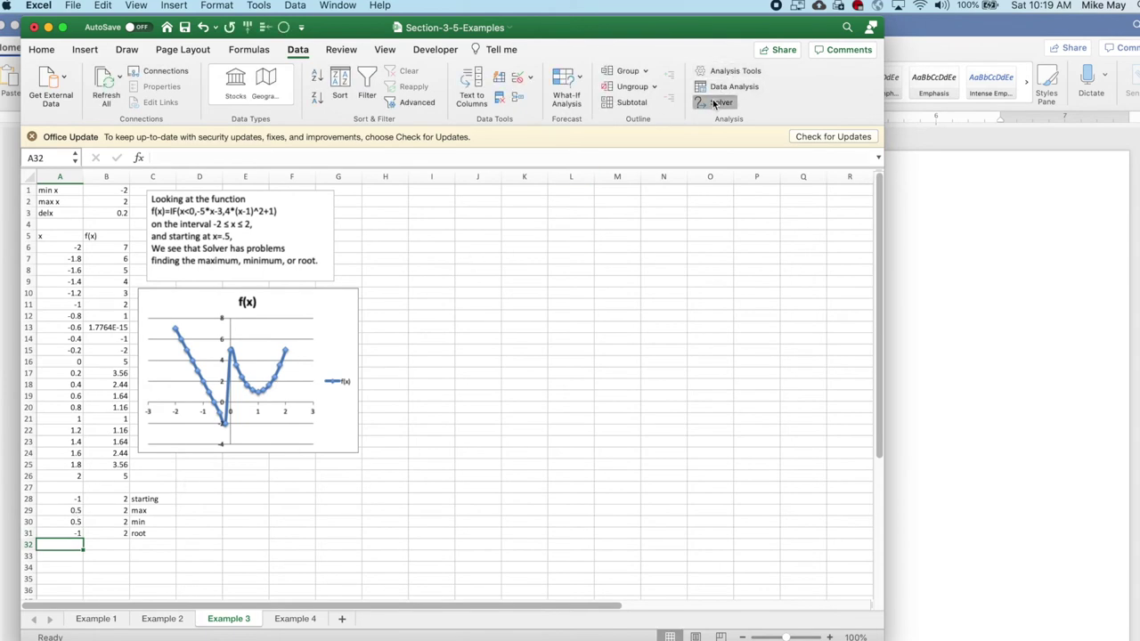
# - Run Solver for f(x) = 0 and discard the infeasible result
pyautogui.click(714, 104)
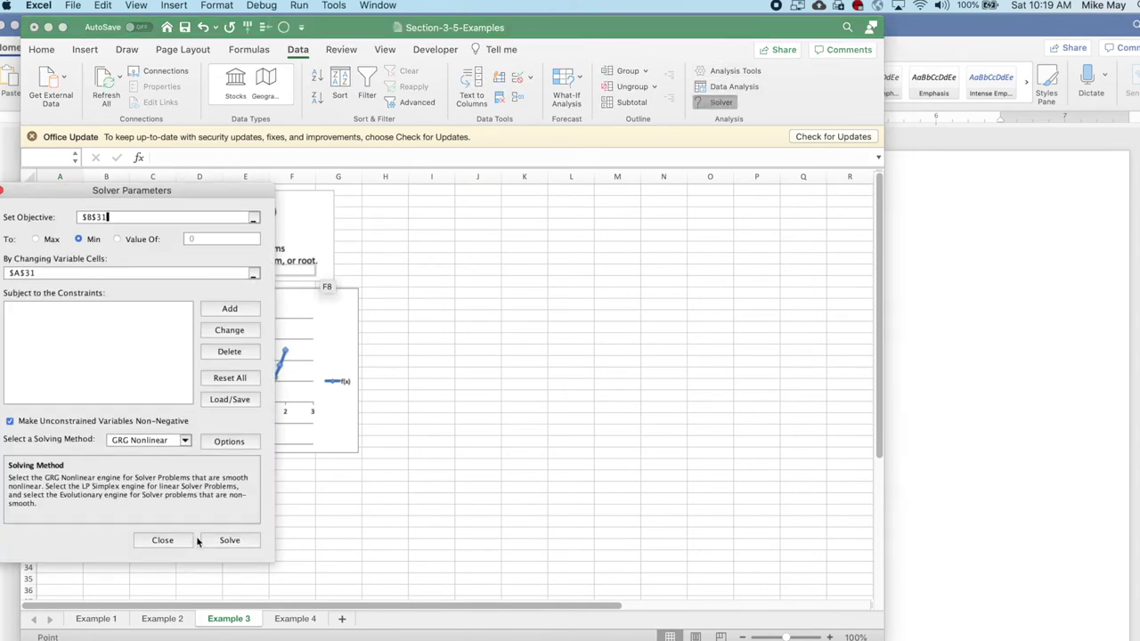
pyautogui.click(117, 239)
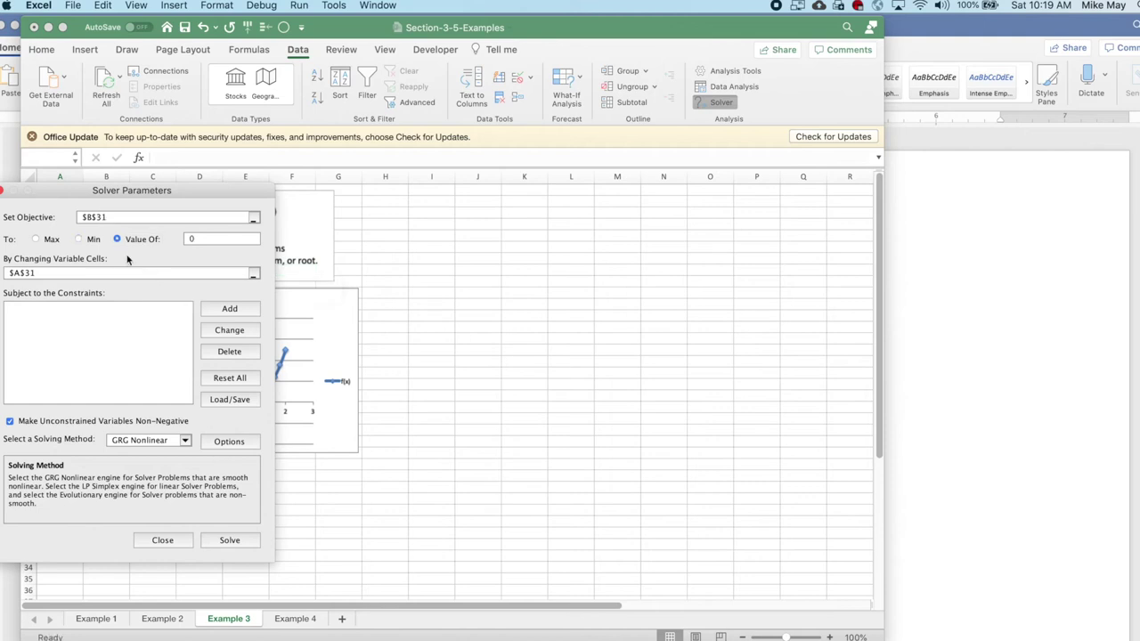
pyautogui.click(228, 541)
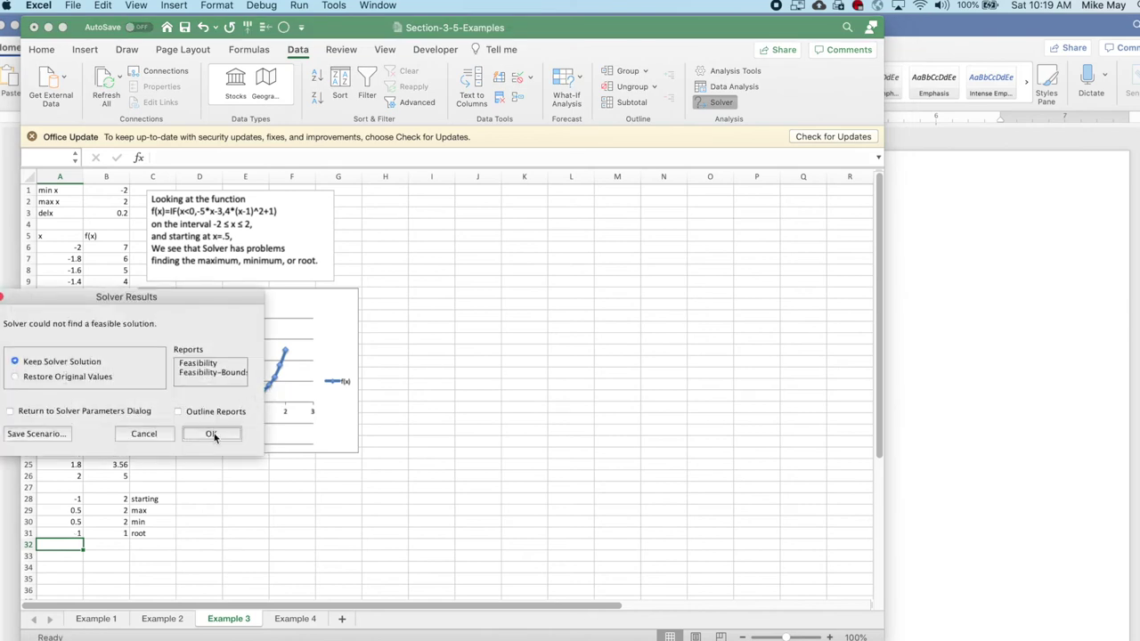
pyautogui.click(150, 436)
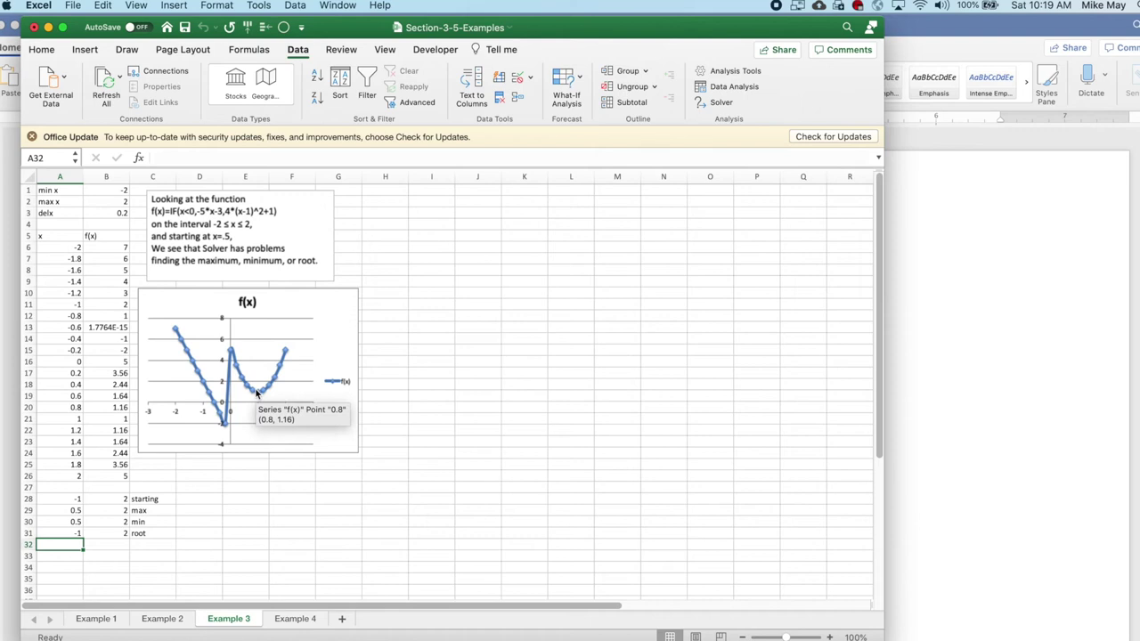
# - Maximize f(x) from x = -1 with Solver and keep the result, x = 0 with f(x) = 5
pyautogui.click(59, 540)
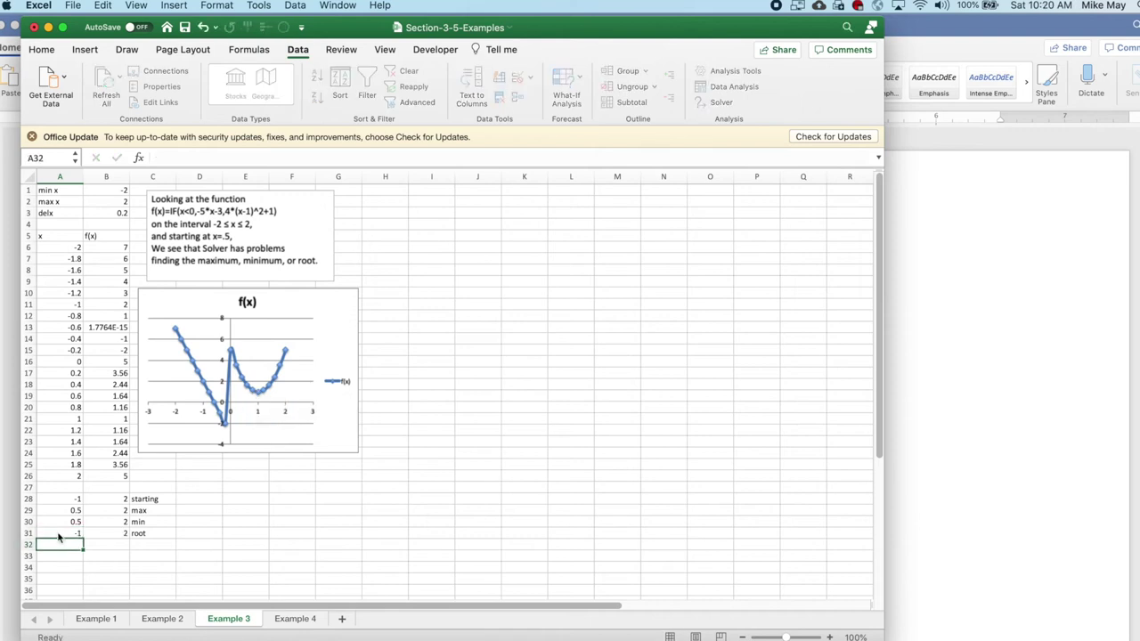
pyautogui.click(718, 104)
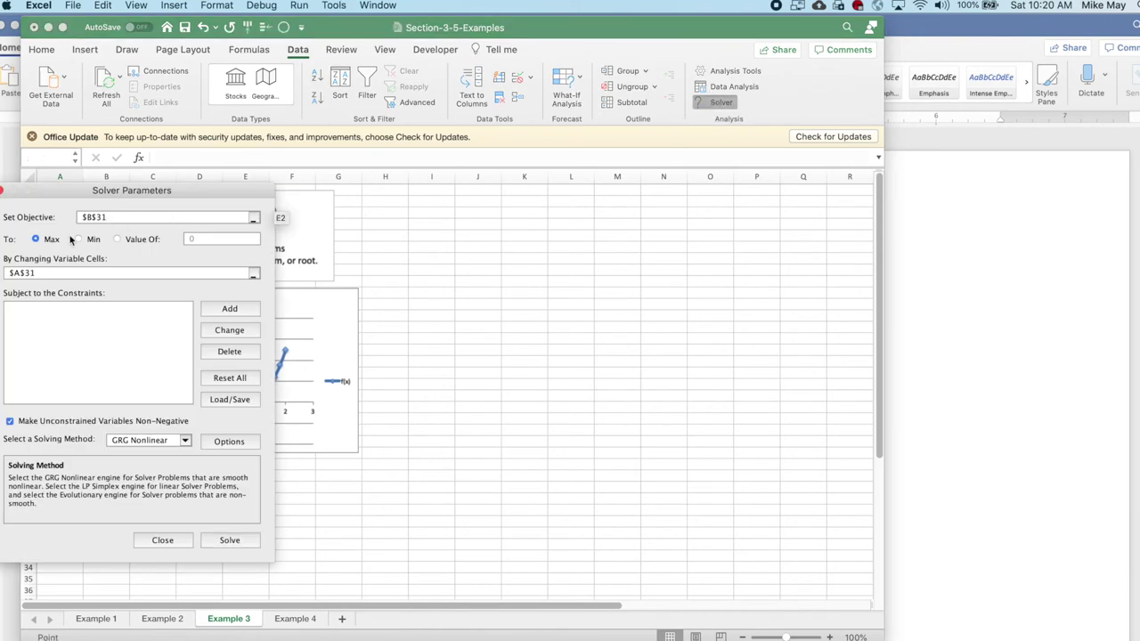
pyautogui.moveTo(206, 185); pyautogui.dragTo(596, 180)
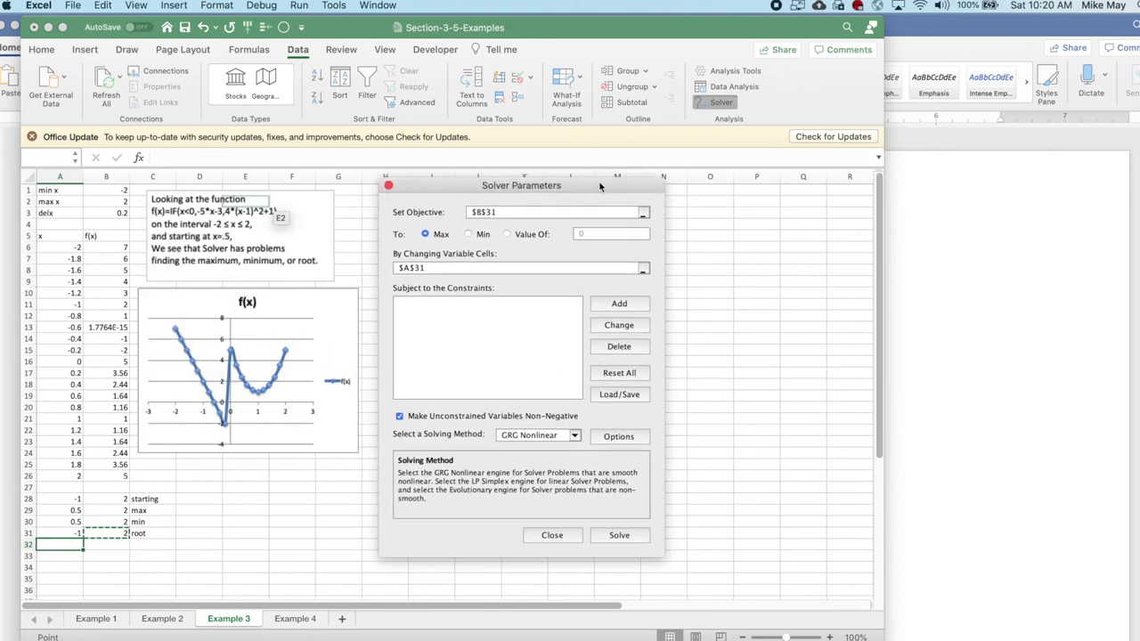
pyautogui.click(621, 538)
pyautogui.click(619, 535)
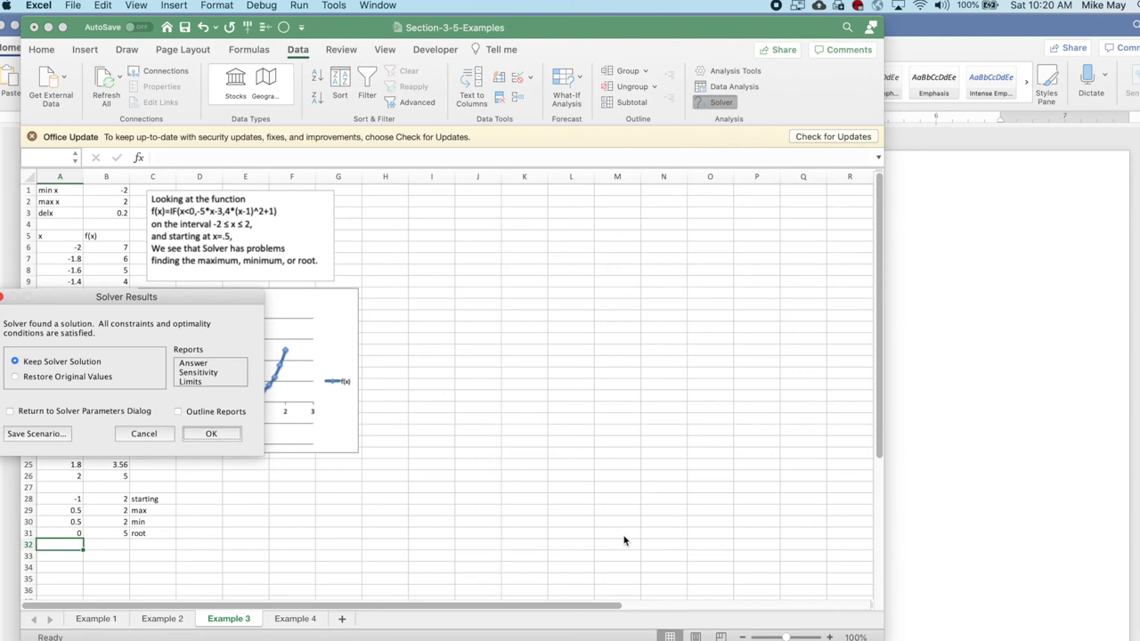
pyautogui.click(206, 434)
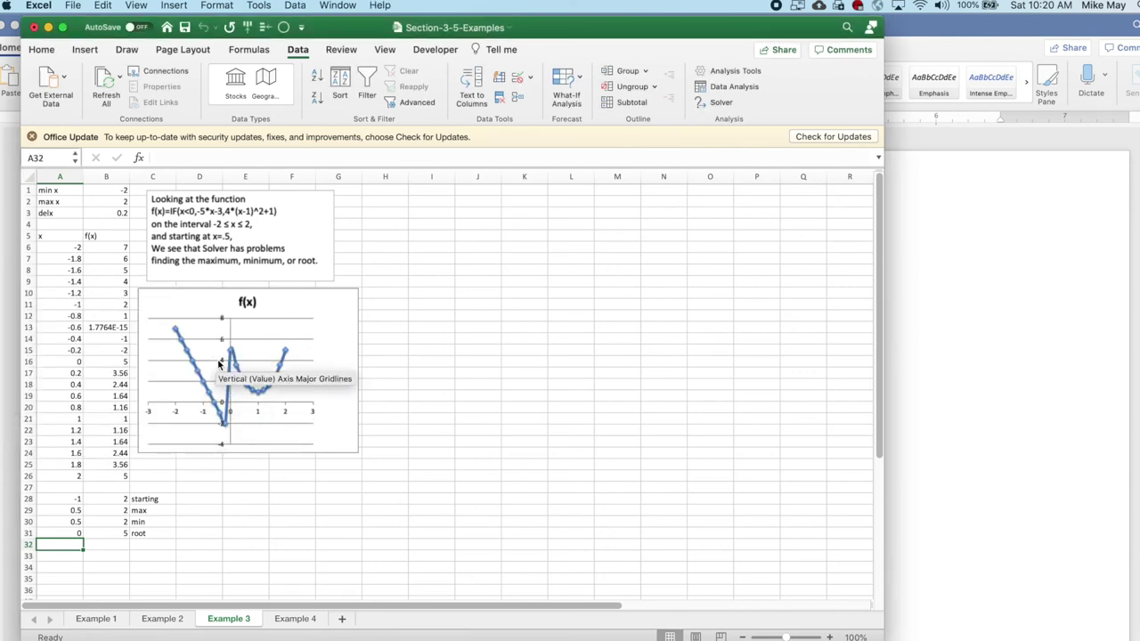
pyautogui.moveTo(191, 353)
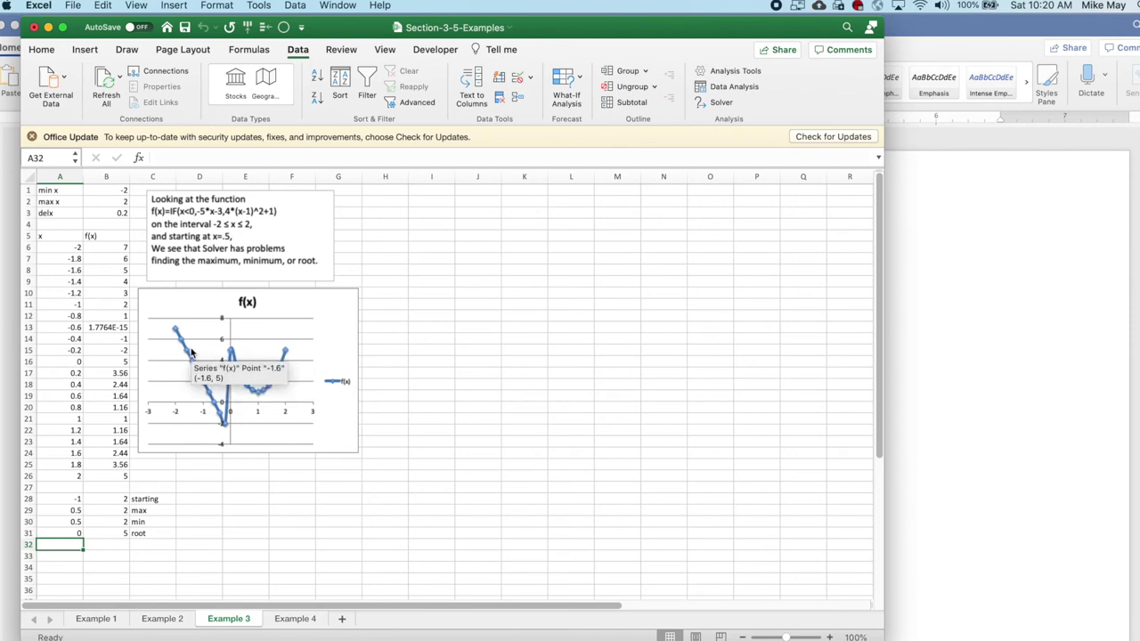
pyautogui.moveTo(232, 351)
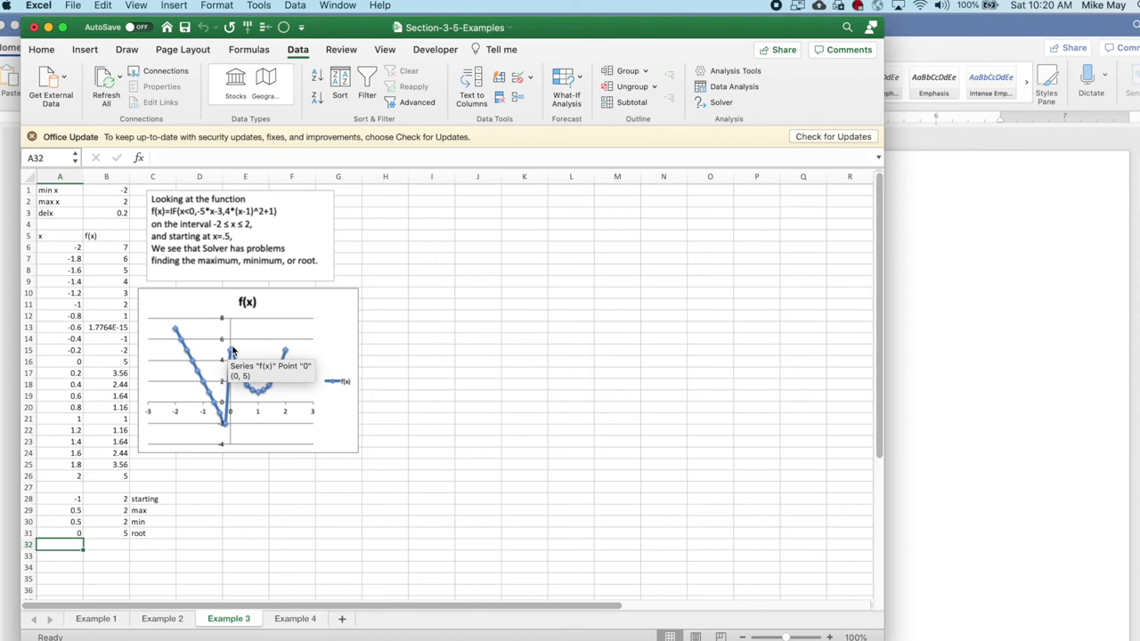
# - Reset the root row's x in A31 to -1
pyautogui.click(59, 533)
pyautogui.write('-1')
pyautogui.press('Return')
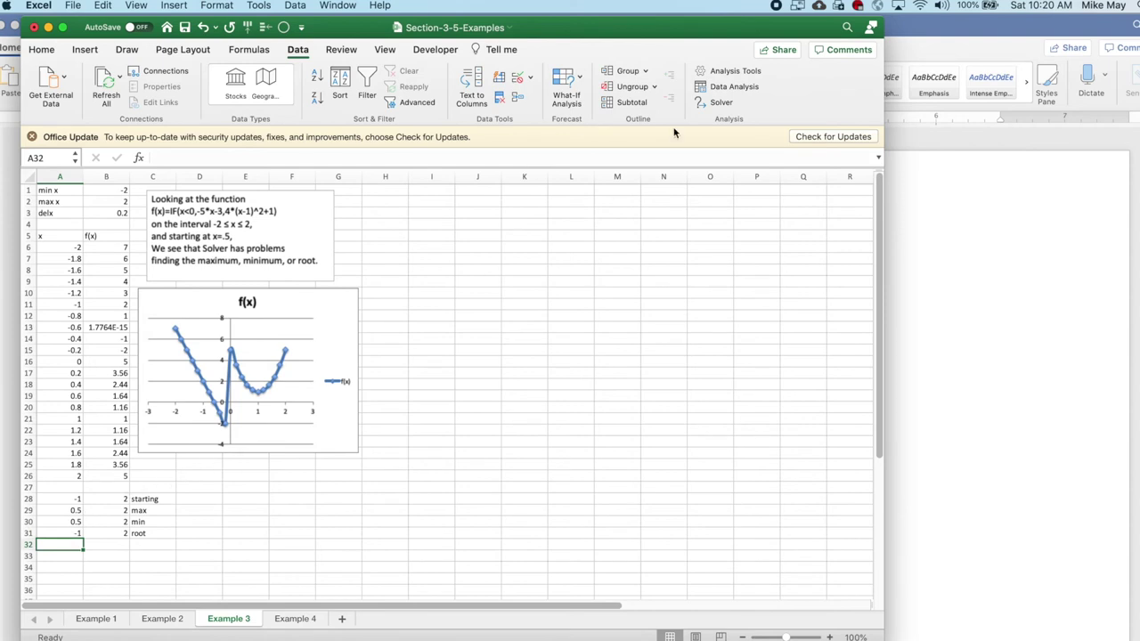
# - Add the Solver constraint $A$31 <= 0
pyautogui.click(723, 105)
pyautogui.click(631, 281)
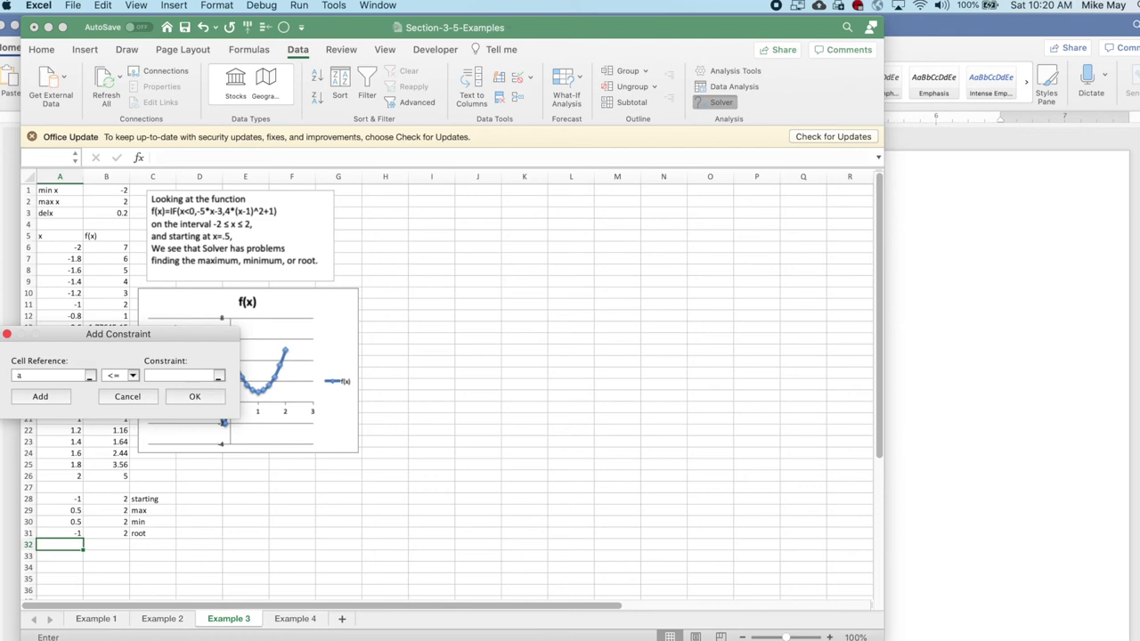
pyautogui.write('a31')
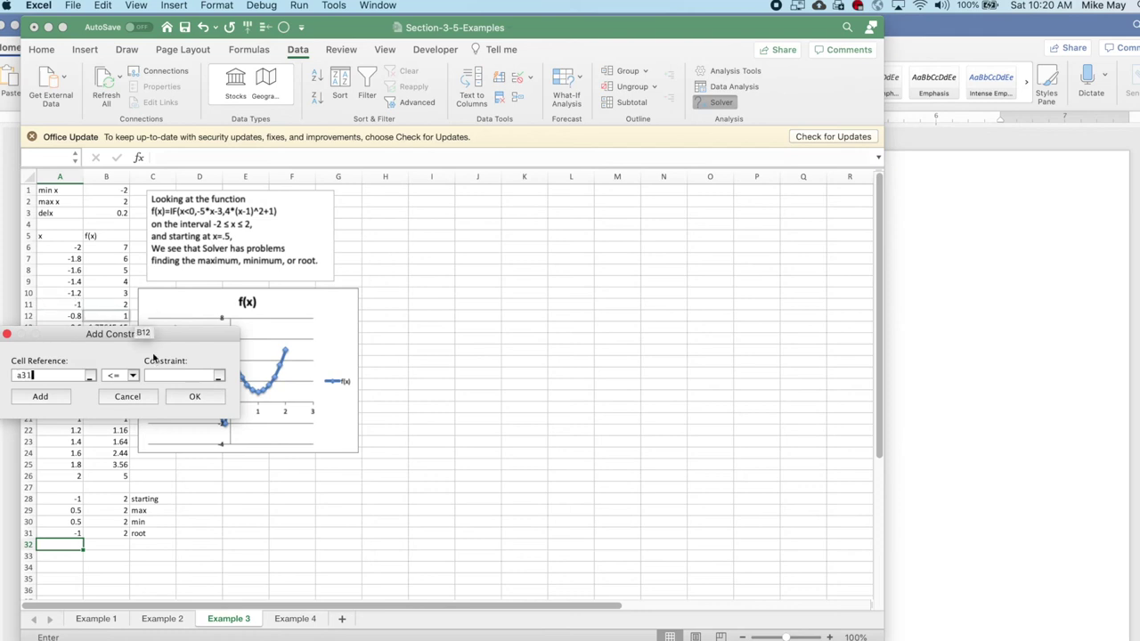
pyautogui.click(173, 378)
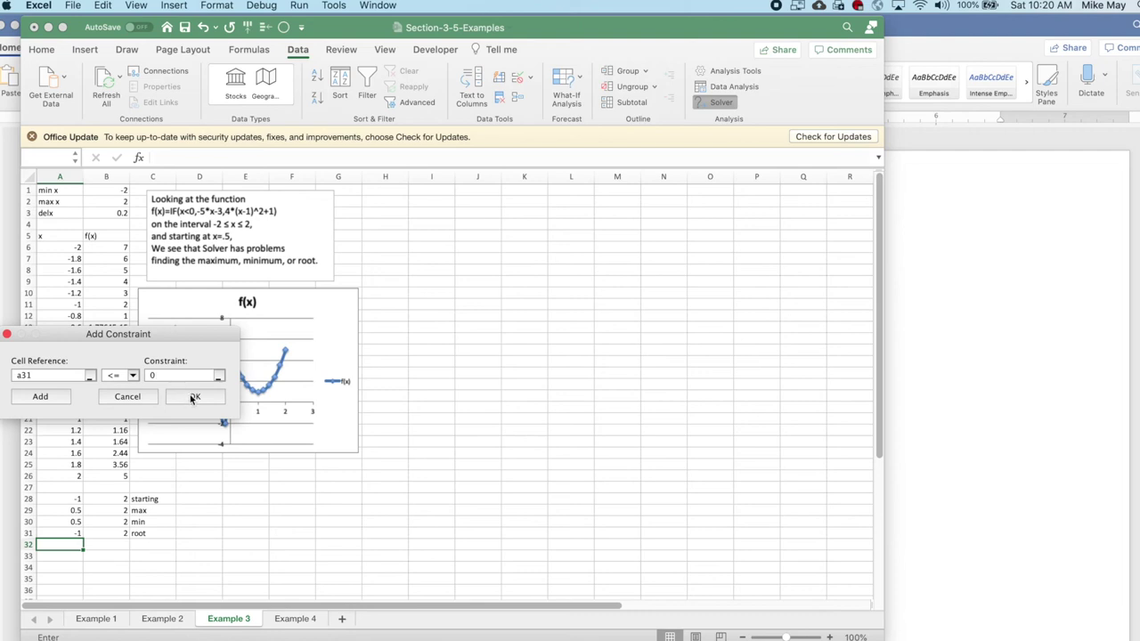
pyautogui.click(193, 397)
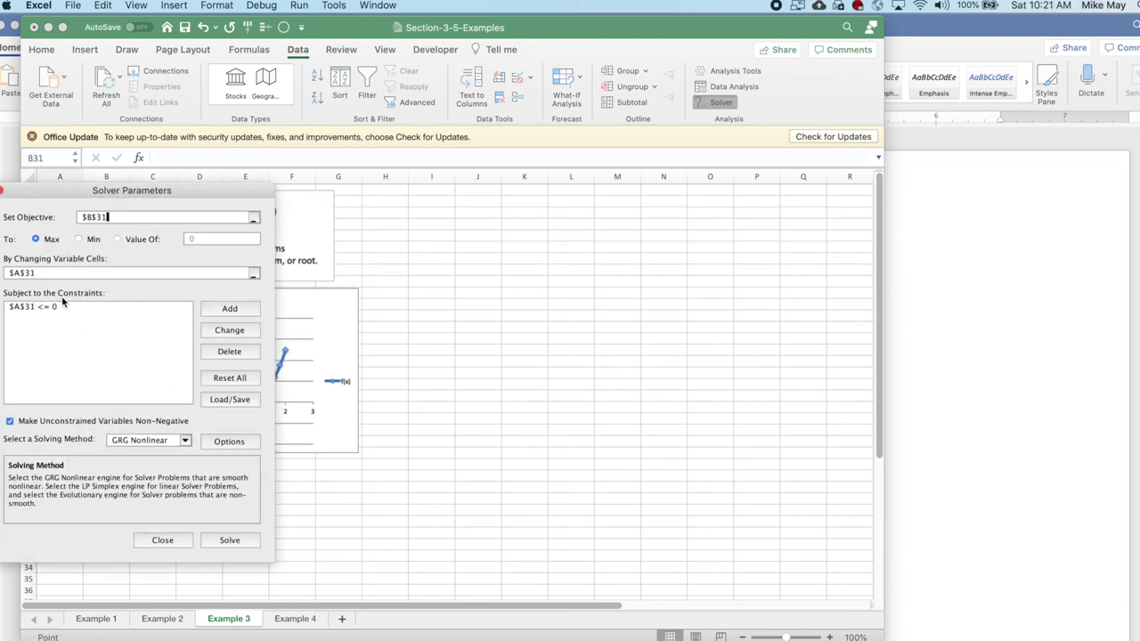
# - Add a second Solver constraint, $A$31 >= -2
pyautogui.click(229, 309)
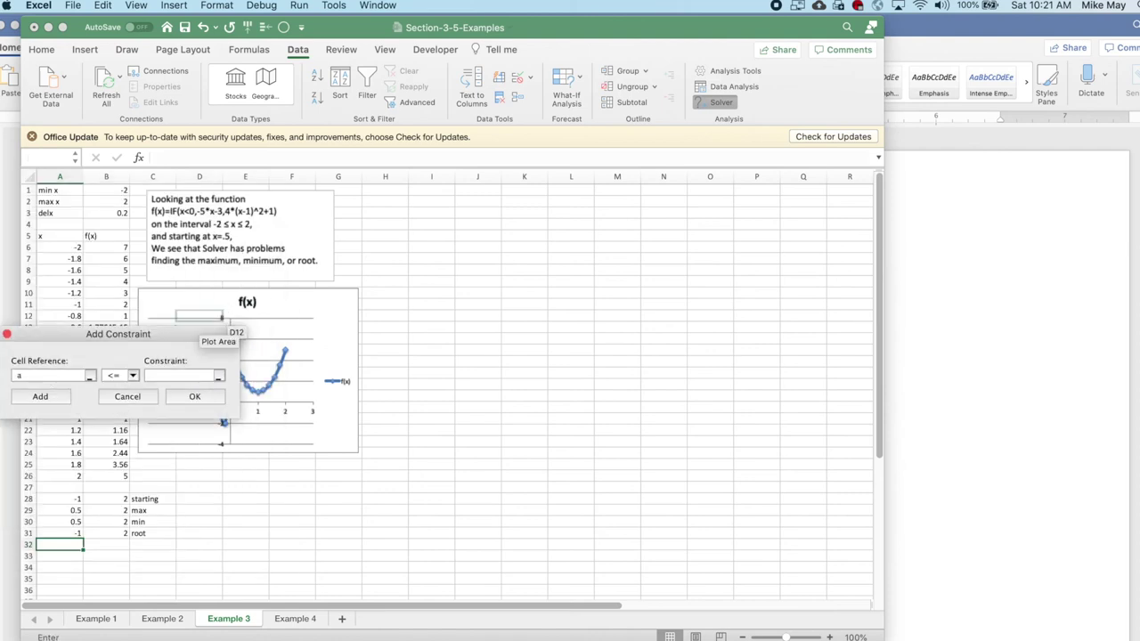
pyautogui.click(121, 375)
pyautogui.click(120, 408)
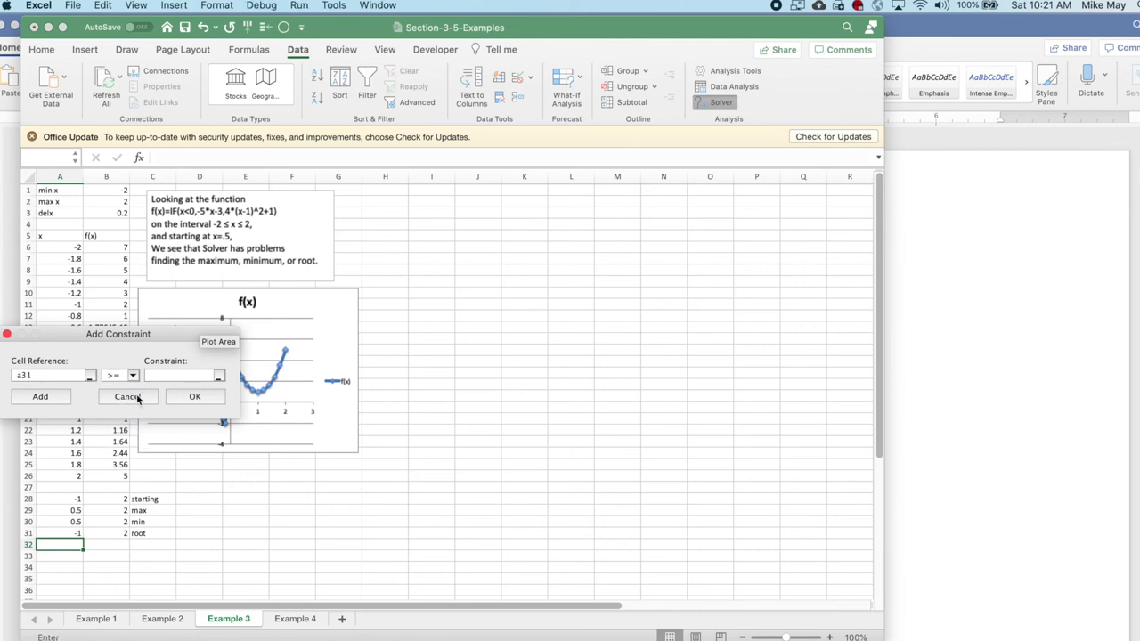
pyautogui.click(175, 375)
pyautogui.write('0')
pyautogui.press('Return')
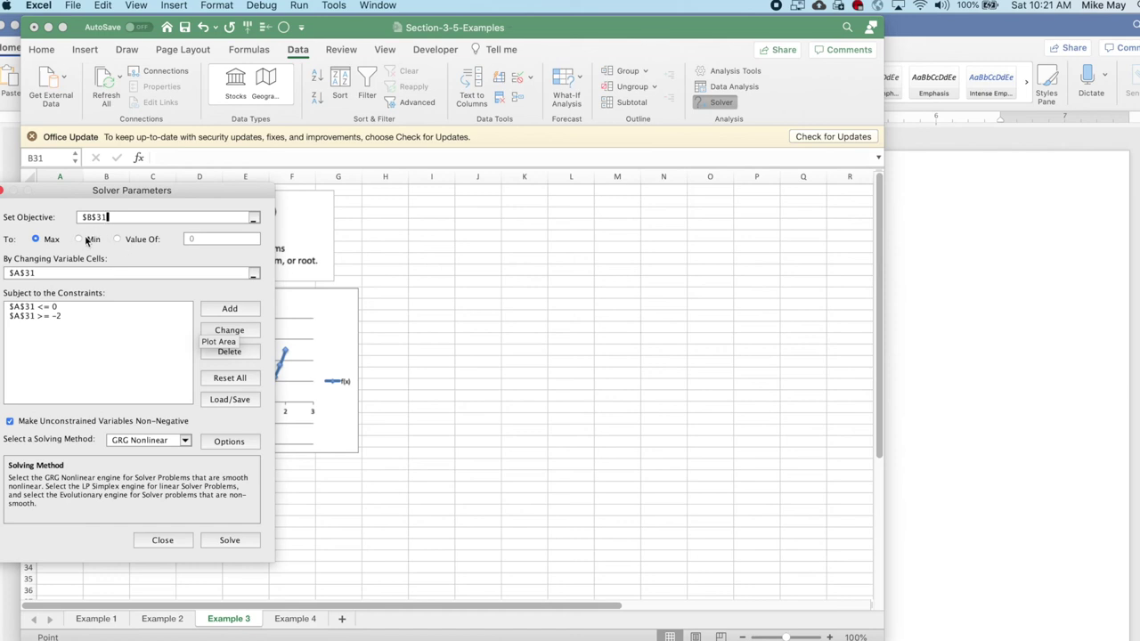
# - Solve for f(x) = 0 within the constraints, reaching the root x = -0.6
pyautogui.click(116, 239)
pyautogui.click(223, 540)
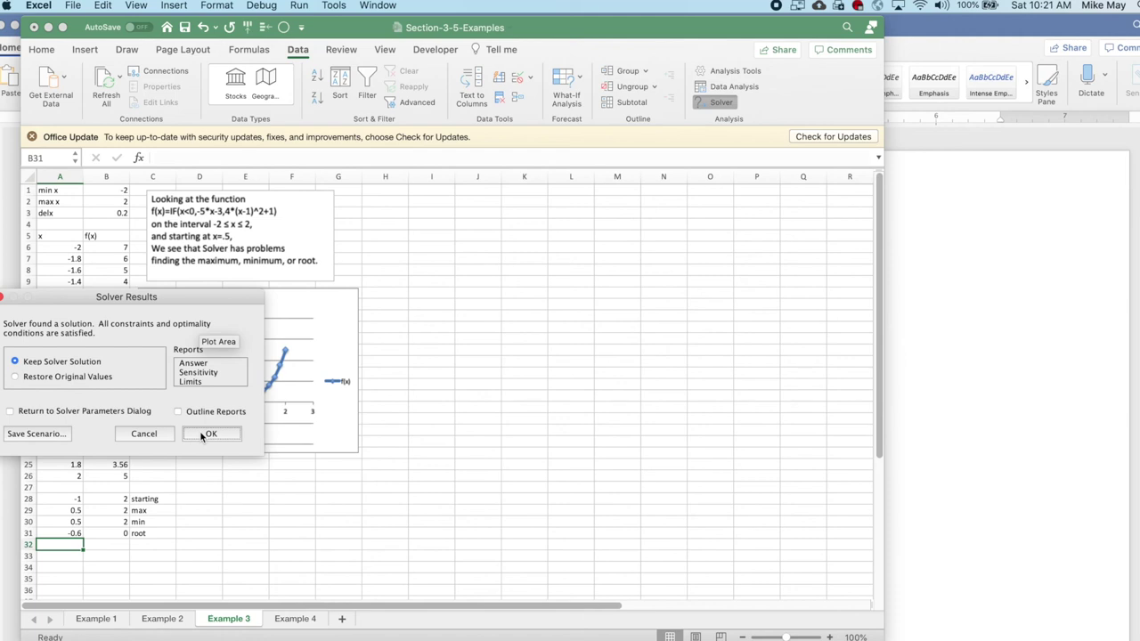
# - Keep the root solution and reset x in A31 to -1
pyautogui.click(203, 435)
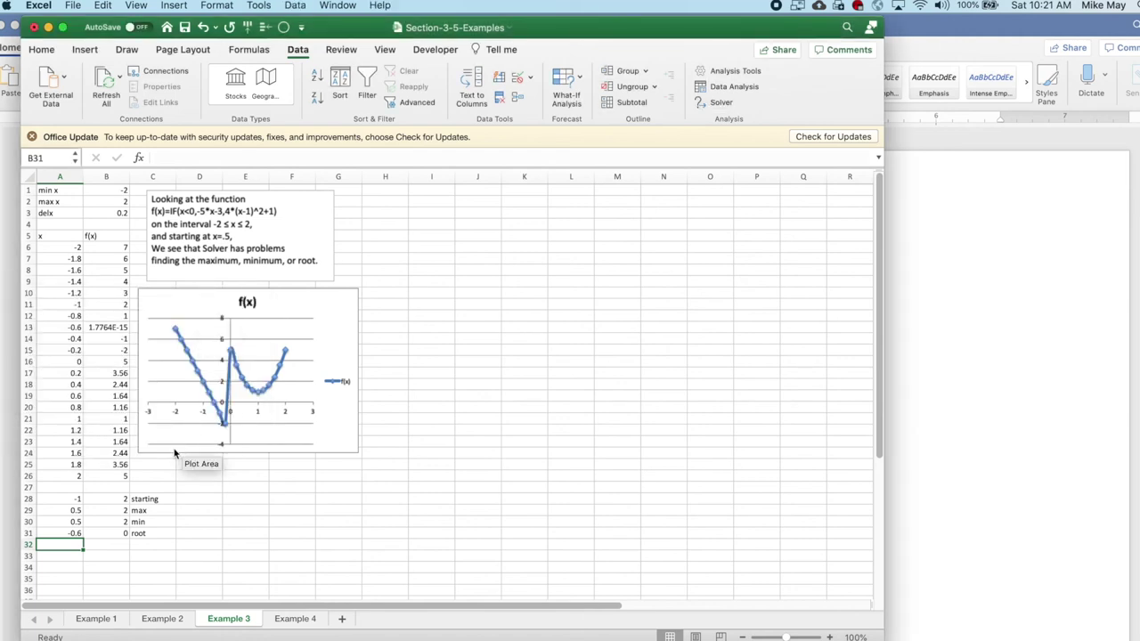
pyautogui.click(70, 532)
pyautogui.write('-1')
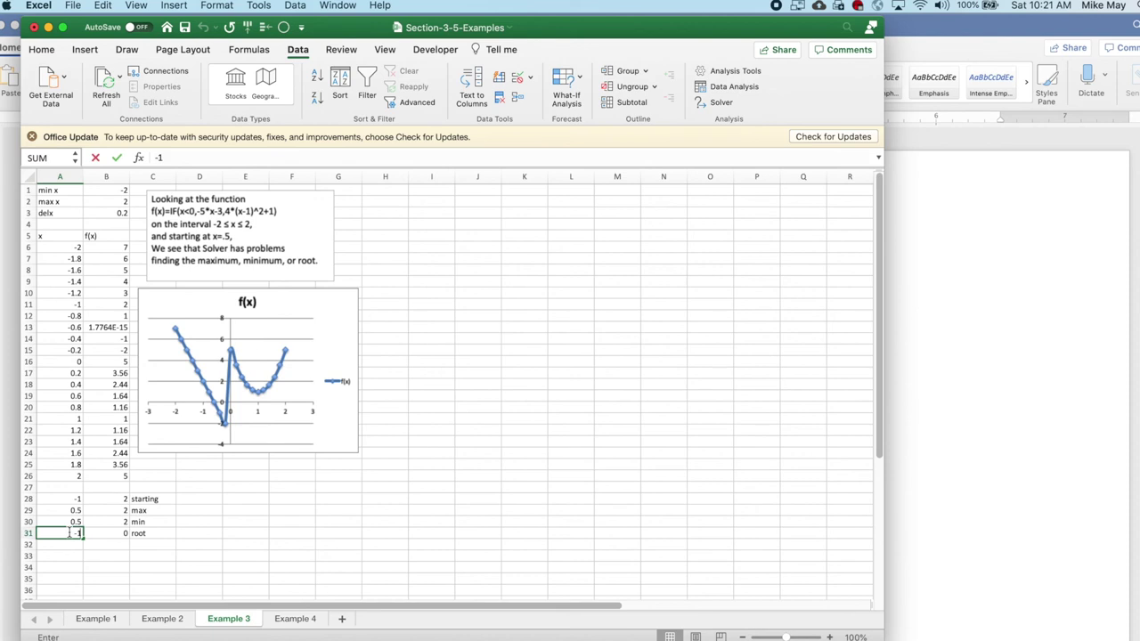
pyautogui.press('Return')
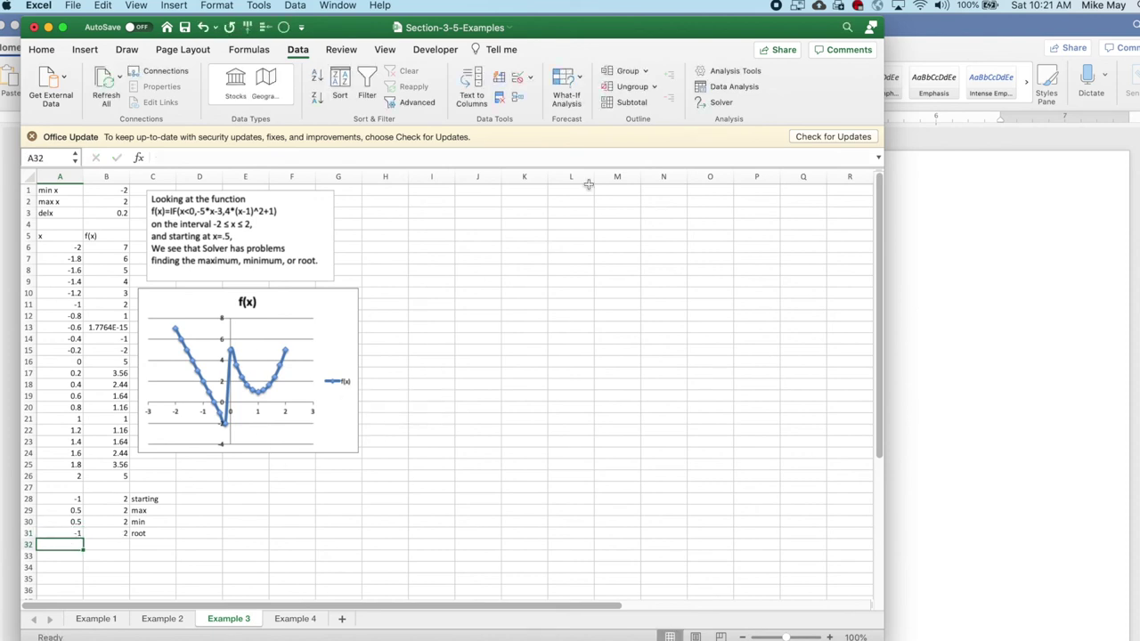
# - Maximize f(x) on -2 to 0 with Solver and keep x = -2, f(x) = 7
pyautogui.click(719, 102)
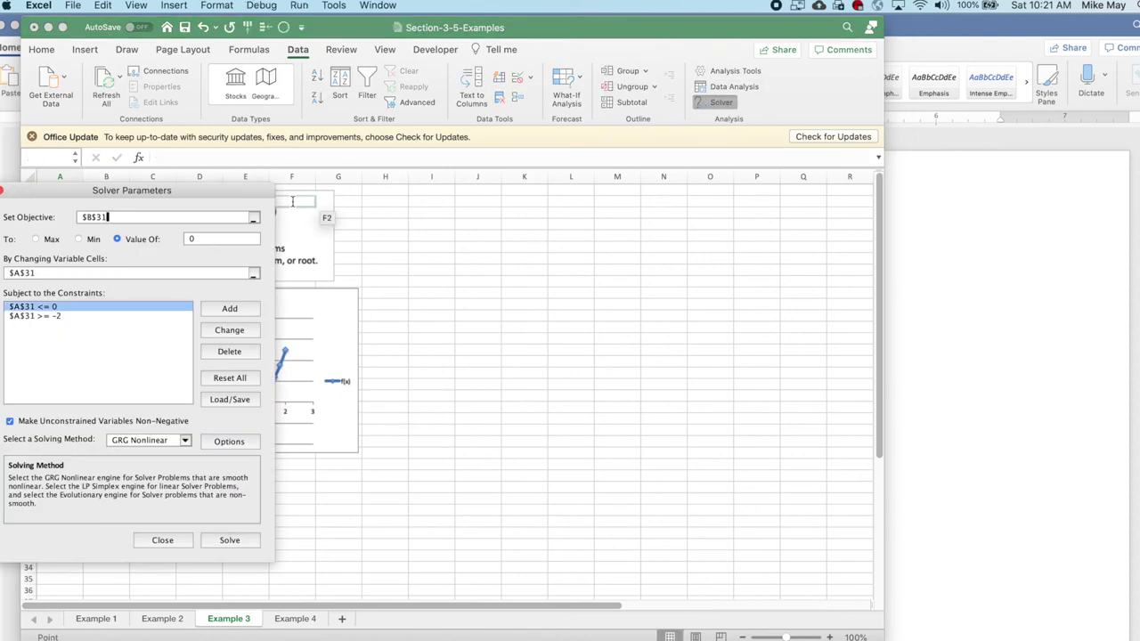
pyautogui.click(36, 239)
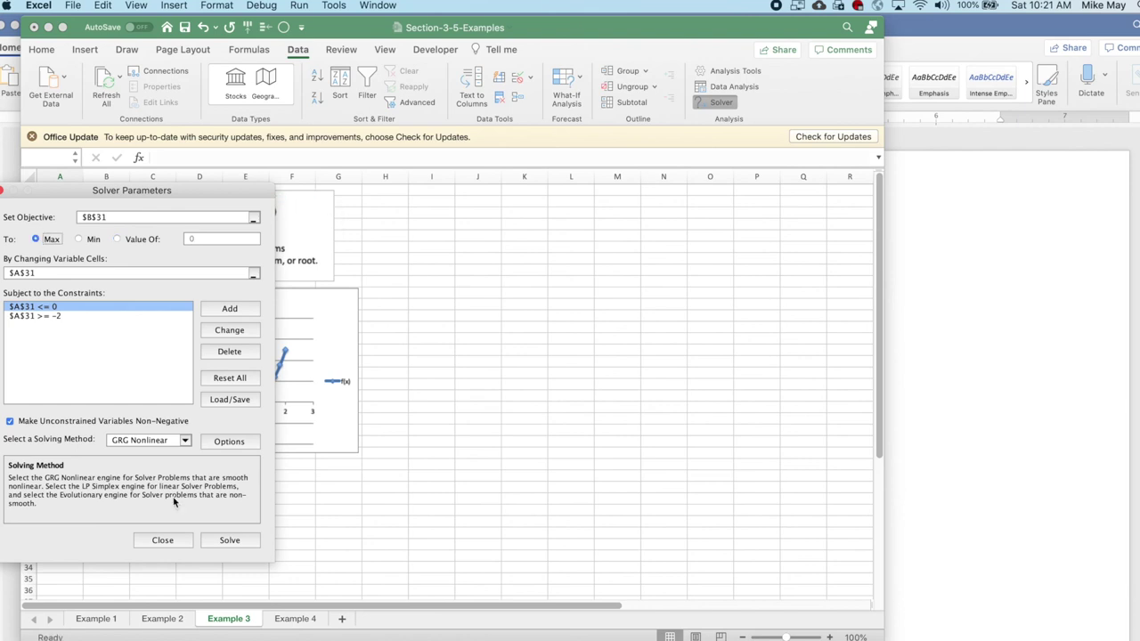
pyautogui.click(225, 540)
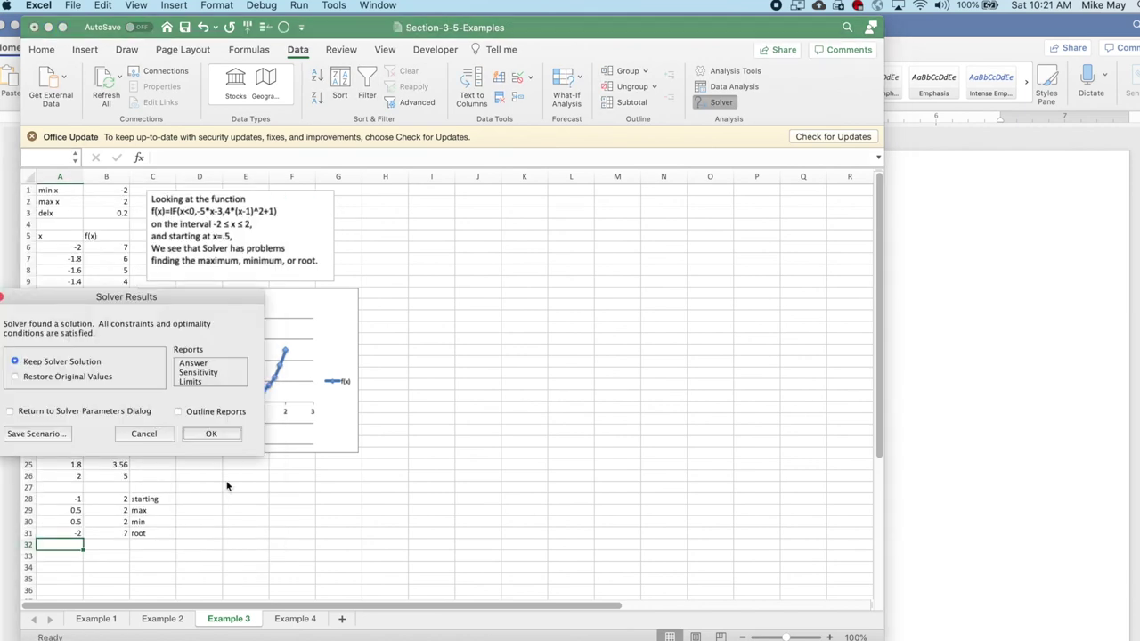
pyautogui.click(210, 434)
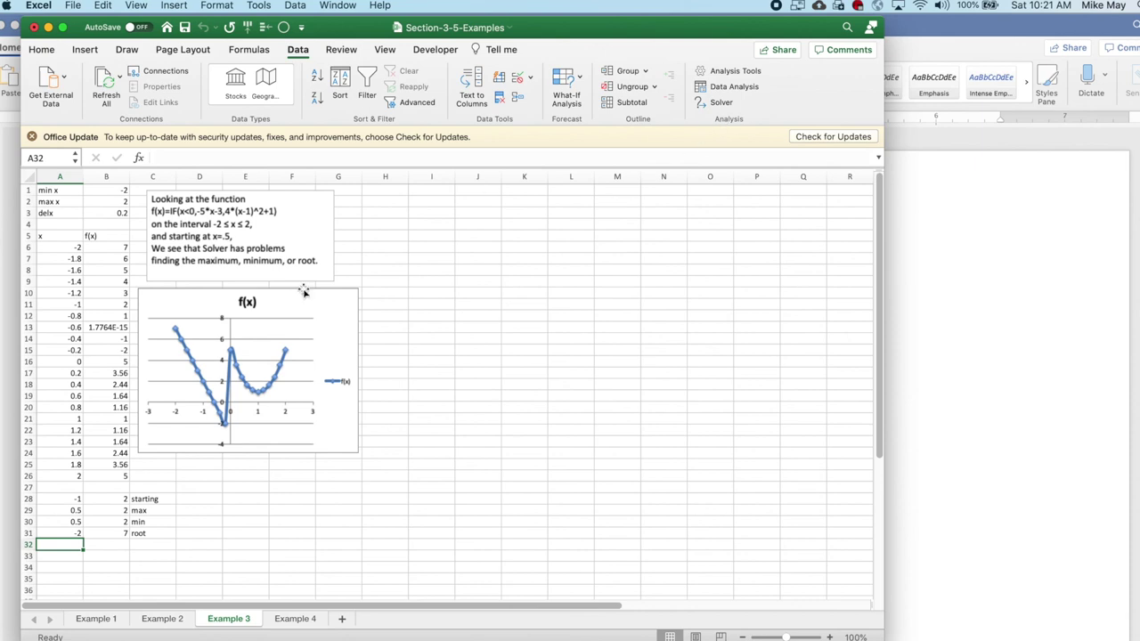
# - Reset x in A31 to -1
pyautogui.click(55, 532)
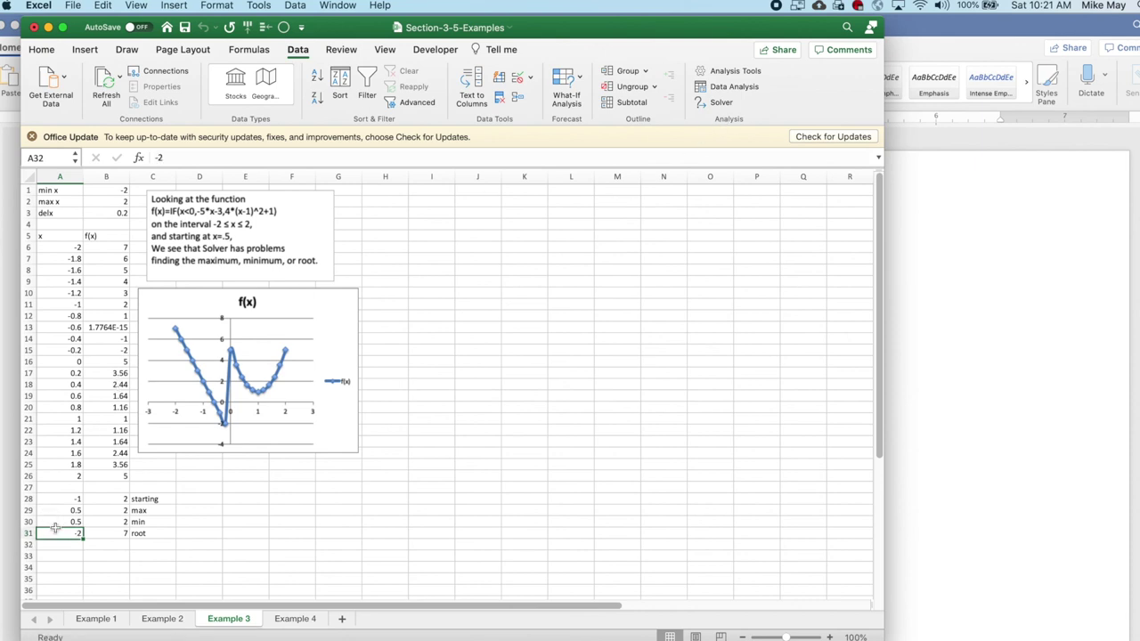
pyautogui.write('-1')
pyautogui.press('Return')
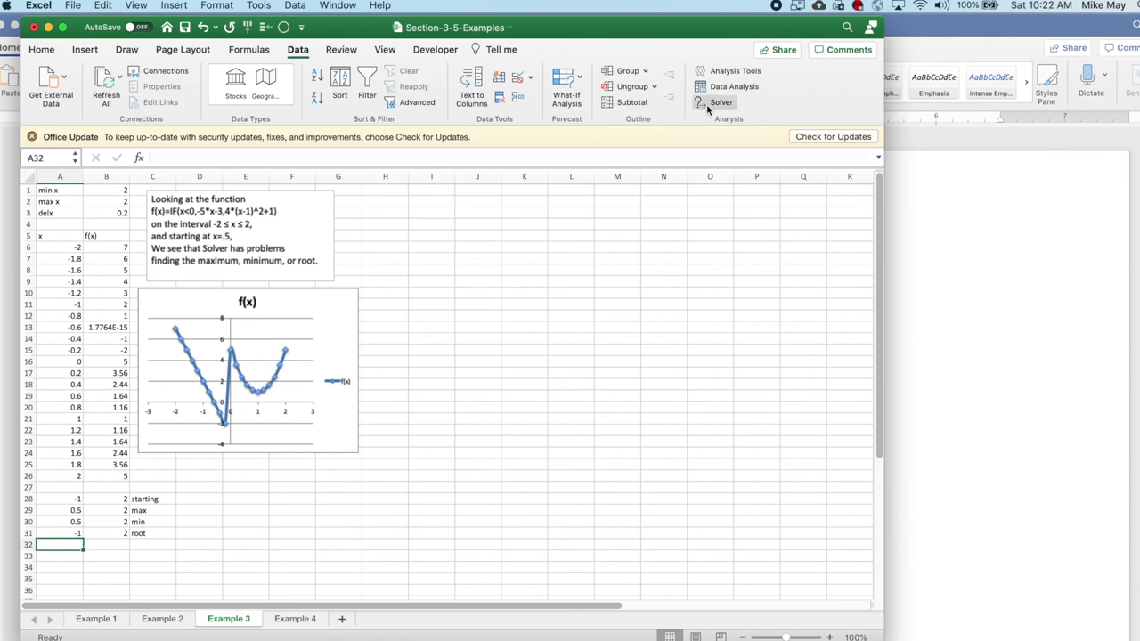
# - Minimize f(x) on -2 to 0 with Solver and keep x ≈ 0, f(x) ≈ -3
pyautogui.click(712, 104)
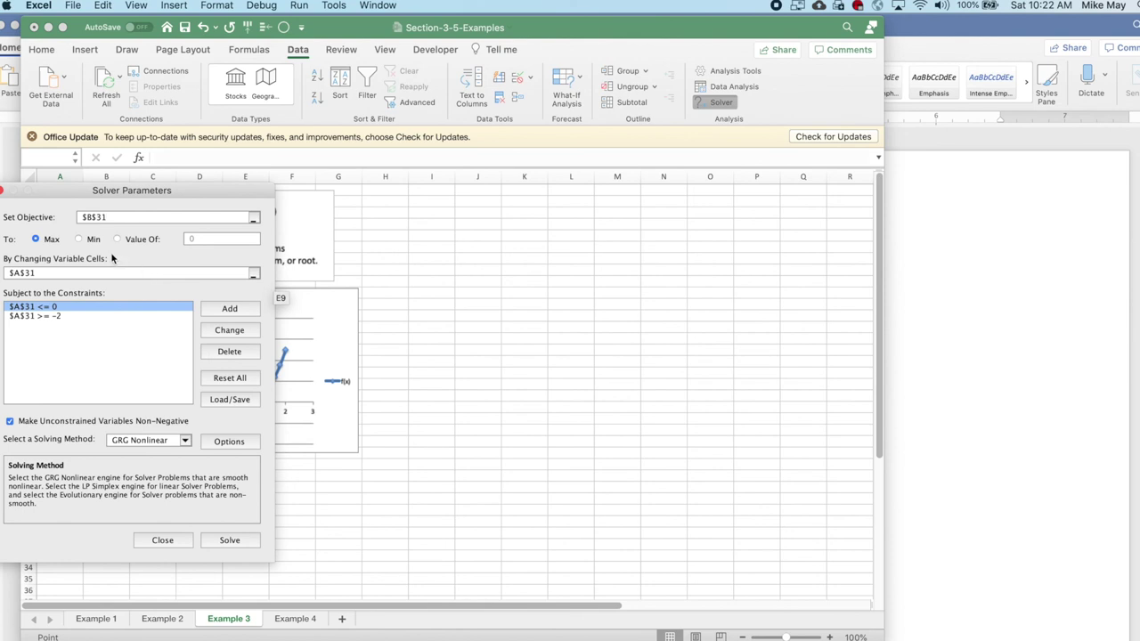
pyautogui.click(78, 239)
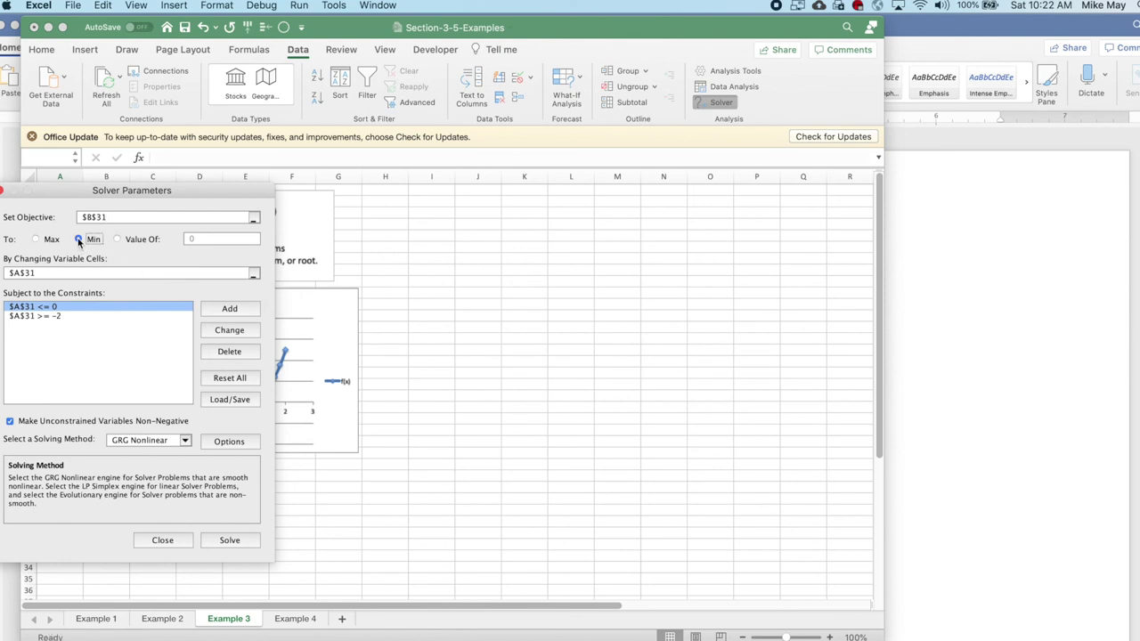
pyautogui.click(228, 541)
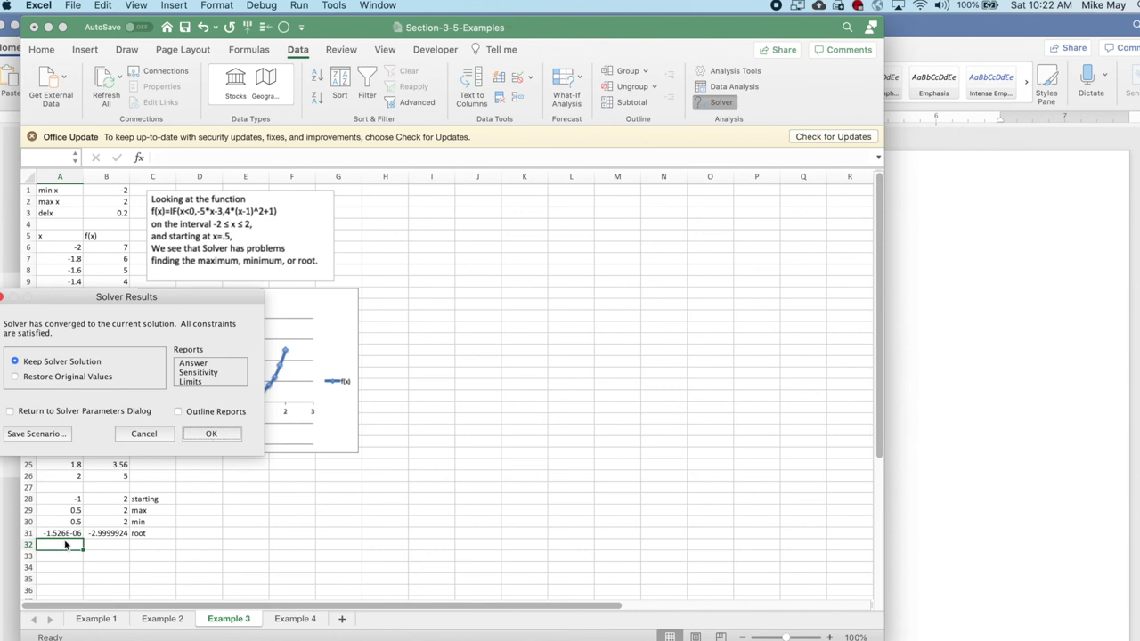
pyautogui.press('Return')
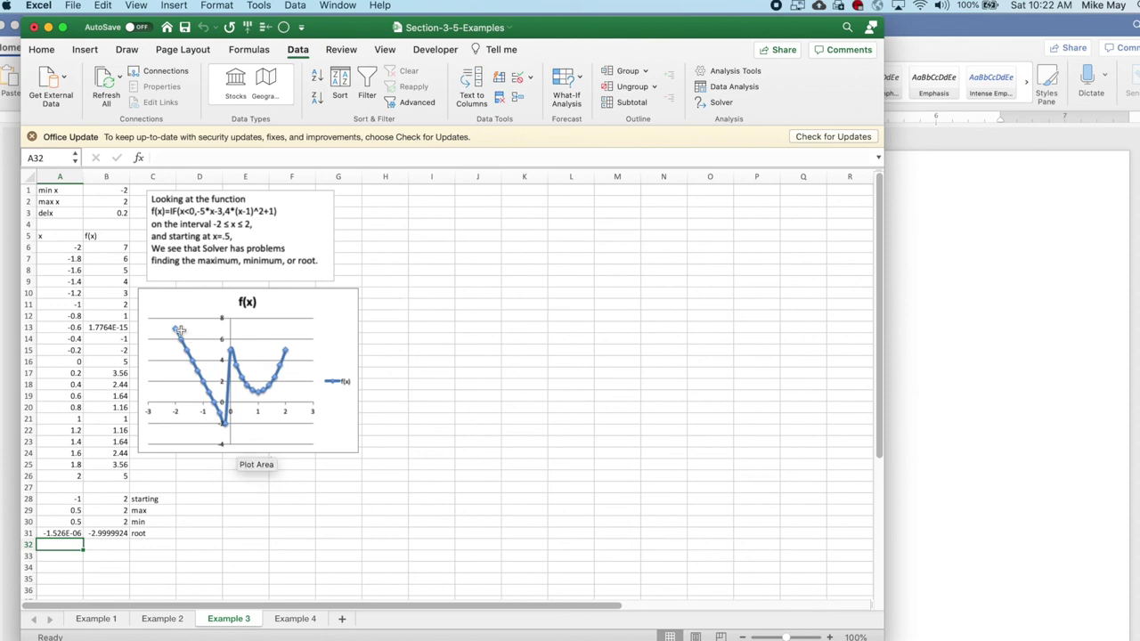
pyautogui.moveTo(218, 410)
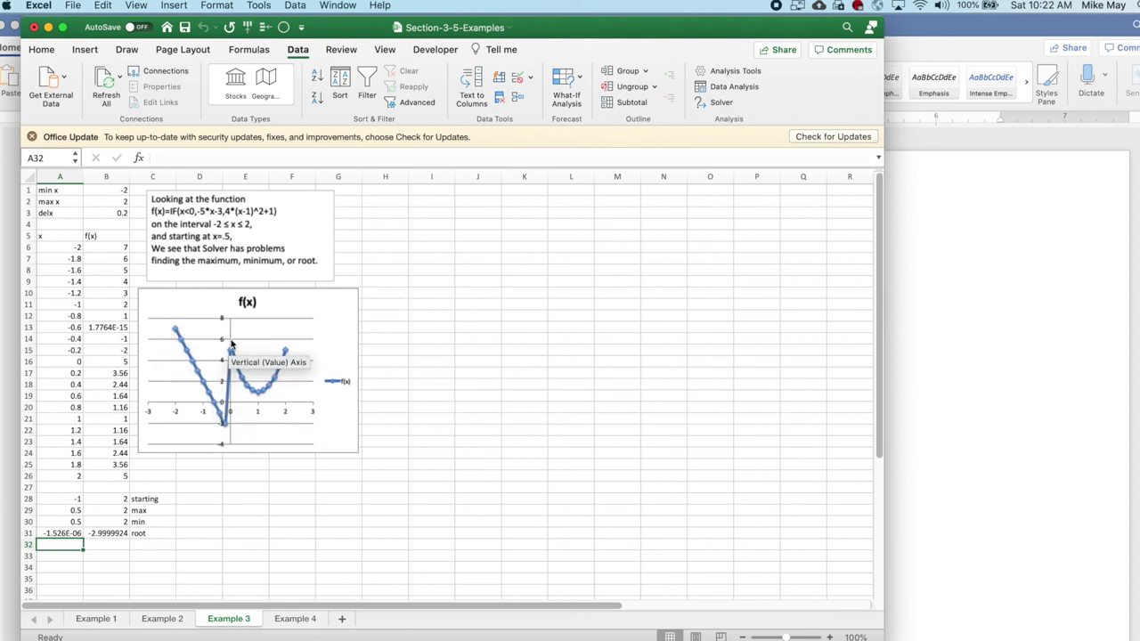
pyautogui.moveTo(206, 386)
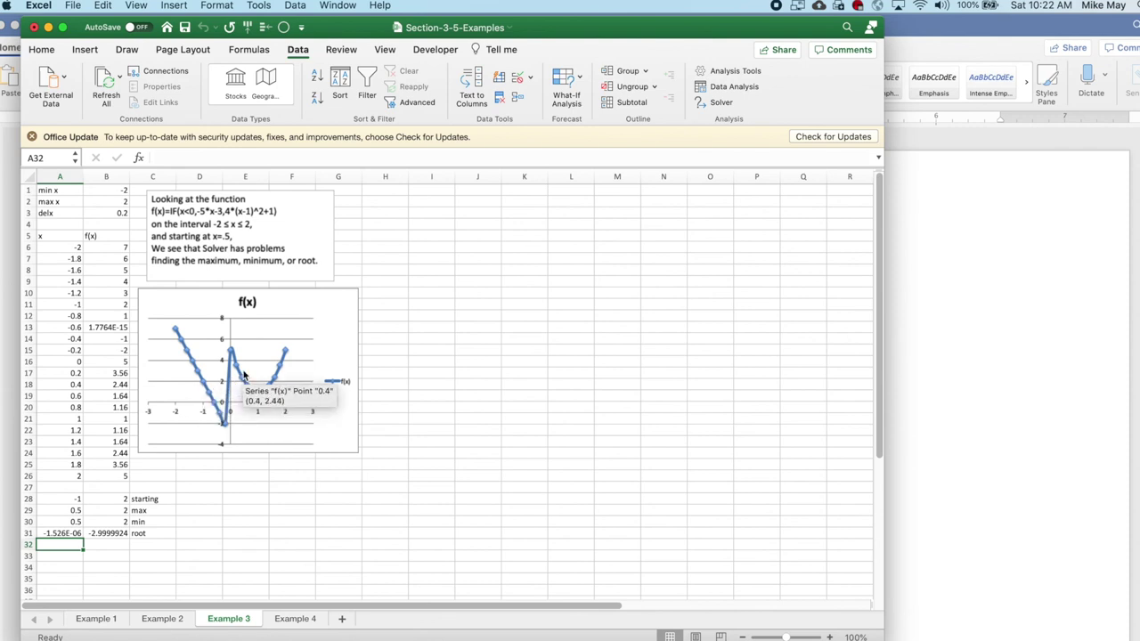
pyautogui.moveTo(236, 365)
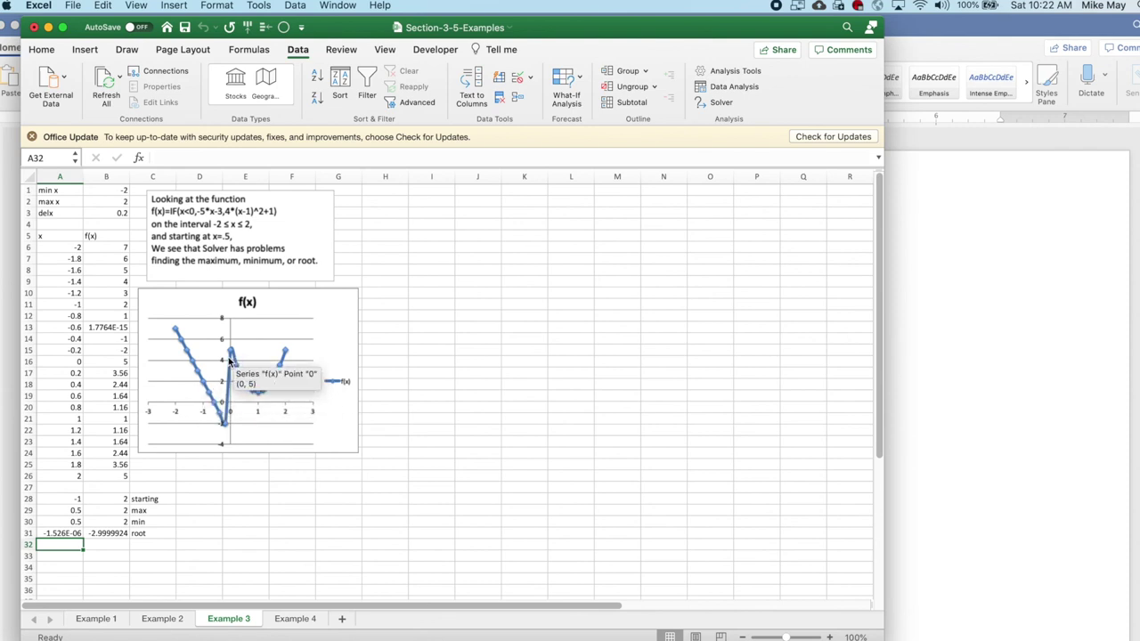